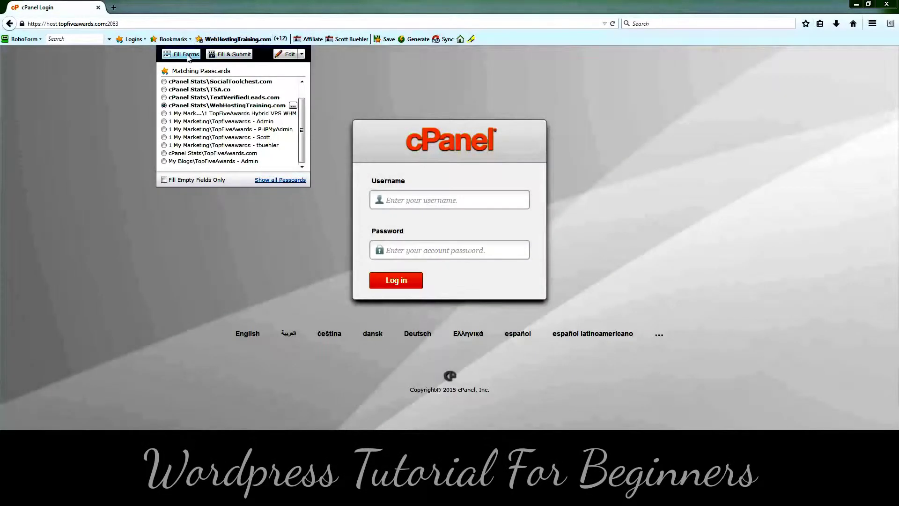
# Log into the cPanel account with the saved RoboForm login and dismiss the welcome prompt.
pyautogui.click(187, 54)
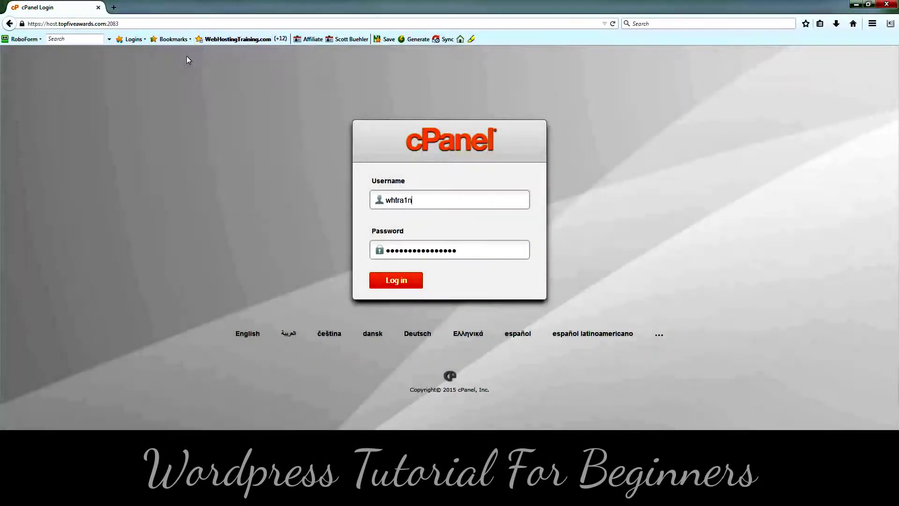
pyautogui.click(395, 281)
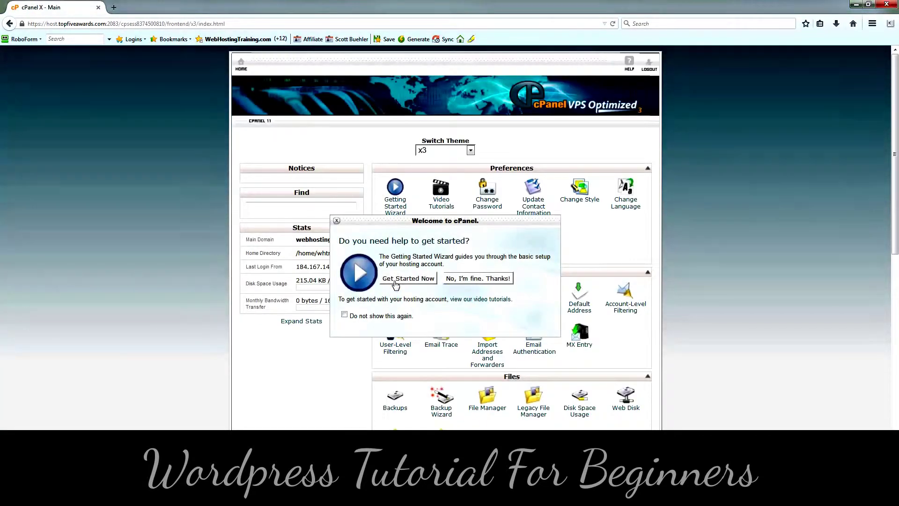
pyautogui.click(472, 279)
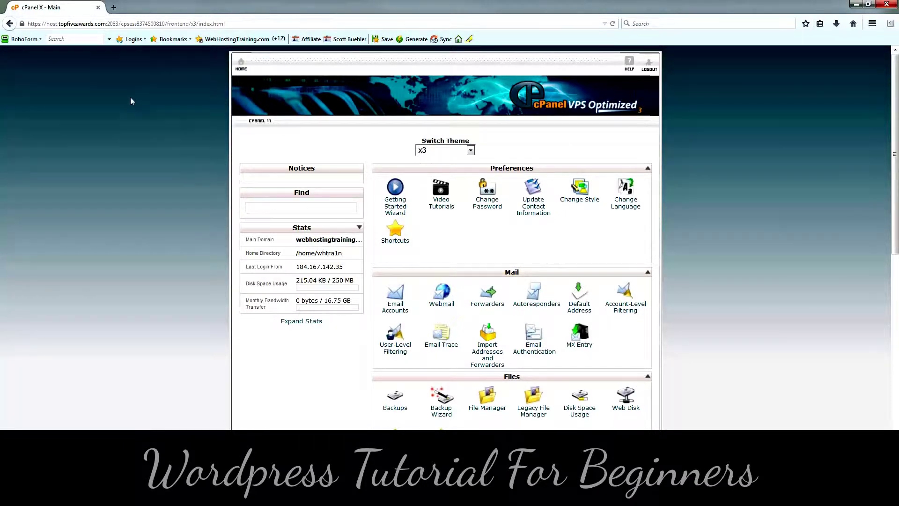
# Open wordpress.org in a new tab and go to its download page.
pyautogui.click(114, 7)
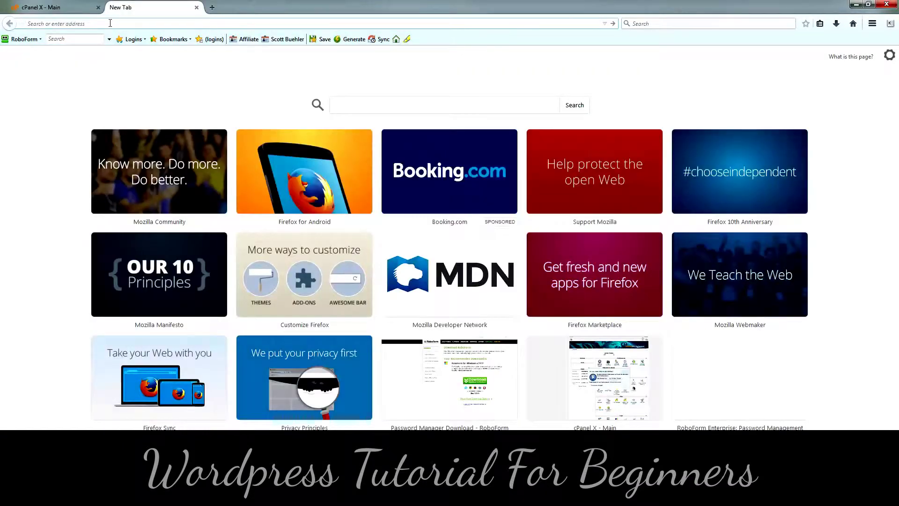
pyautogui.write('wordpress.org')
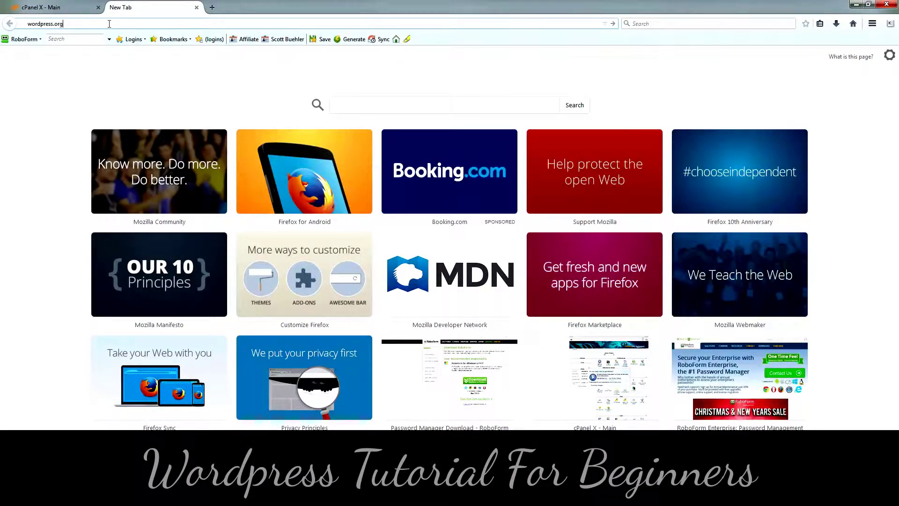
pyautogui.press('Return')
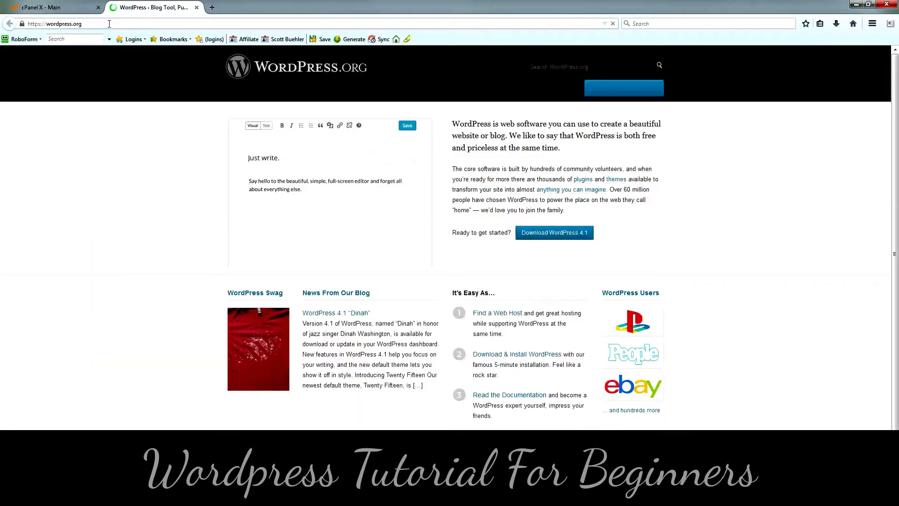
pyautogui.click(555, 235)
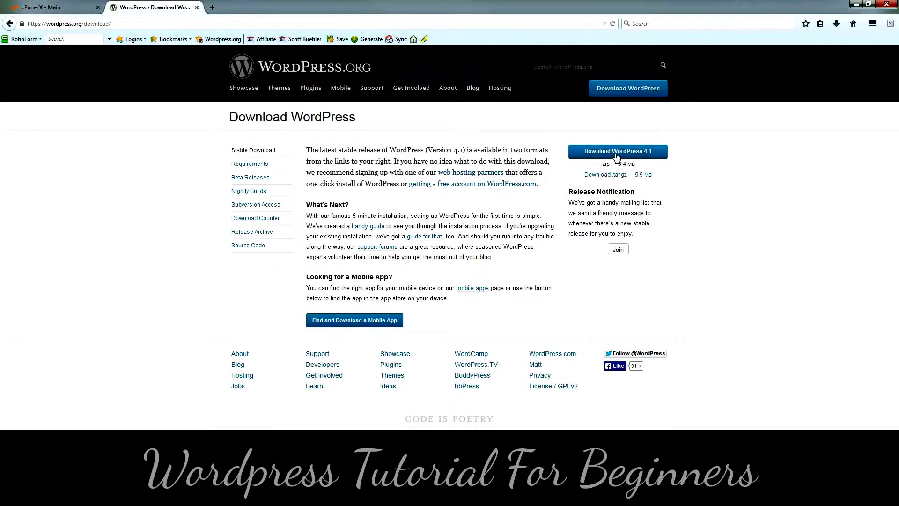
# Download the WordPress 4.1 zip and save it to the desktop.
pyautogui.click(617, 156)
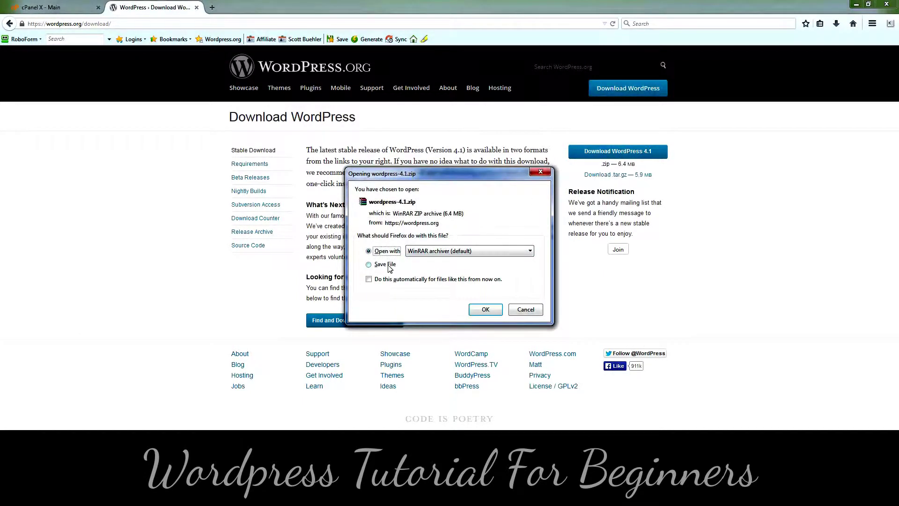
pyautogui.click(388, 265)
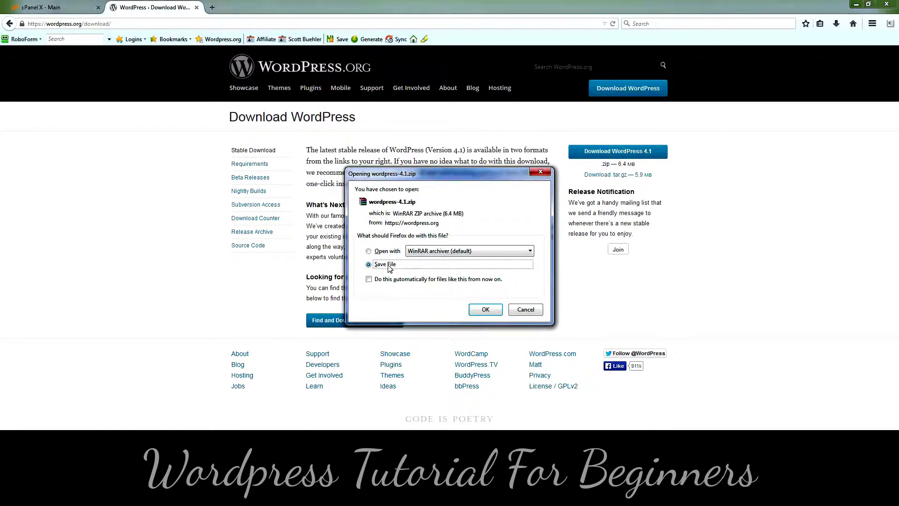
pyautogui.click(493, 312)
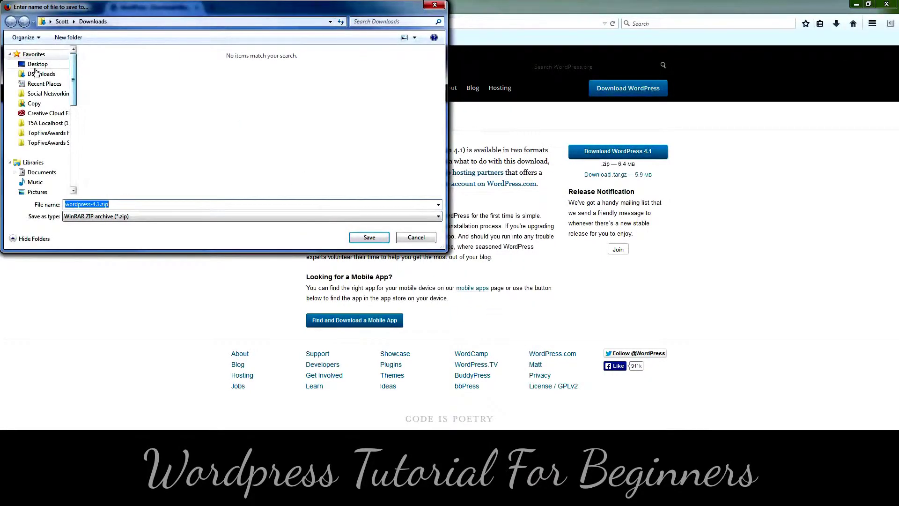
pyautogui.click(36, 65)
pyautogui.click(373, 237)
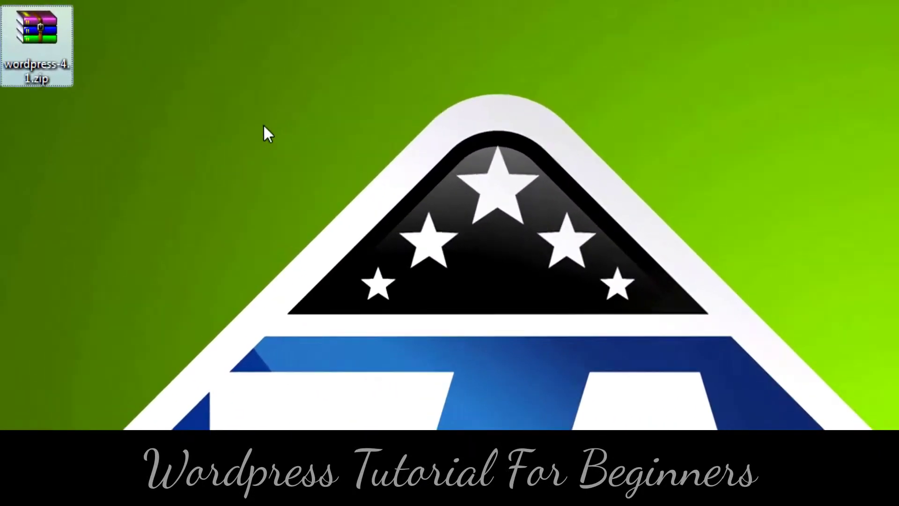
# Extract wordpress-4.1.zip into a Desktop\wordpress-4.1 folder.
pyautogui.moveTo(47, 44); pyautogui.dragTo(52, 145)
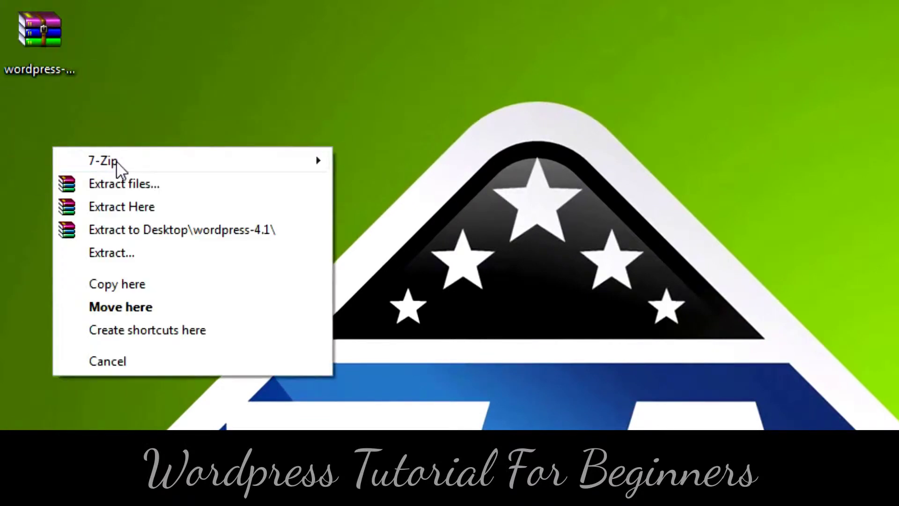
pyautogui.click(143, 230)
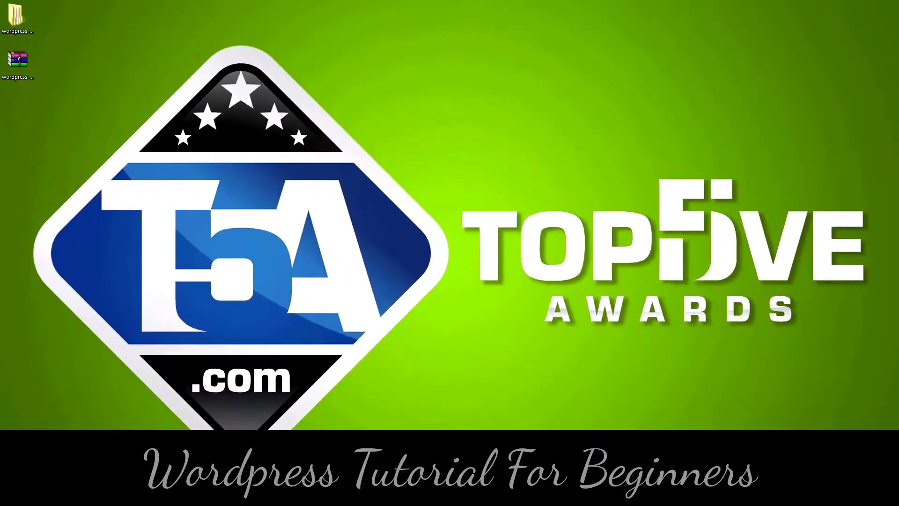
# Rename wp-config-sample.php in wordpress-4.1\wordpress to wp-config.php.
pyautogui.doubleClick(16, 15)
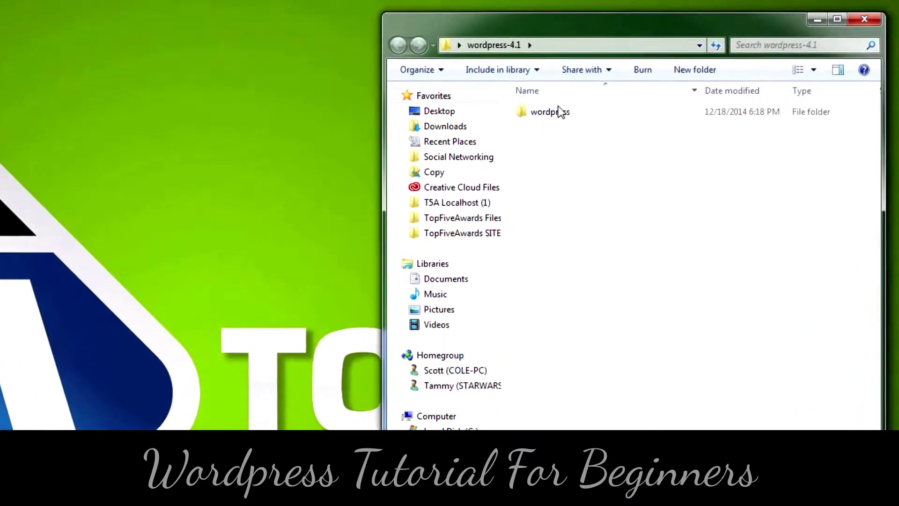
pyautogui.doubleClick(556, 112)
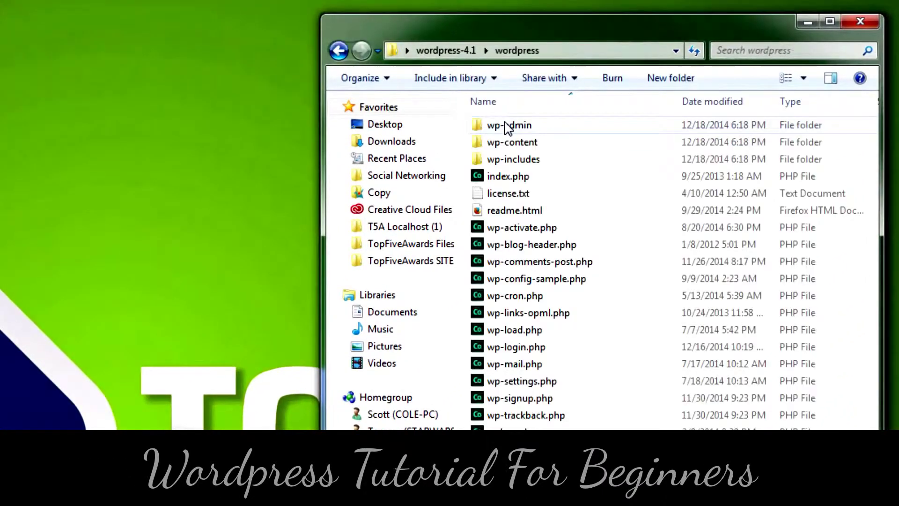
pyautogui.click(519, 282)
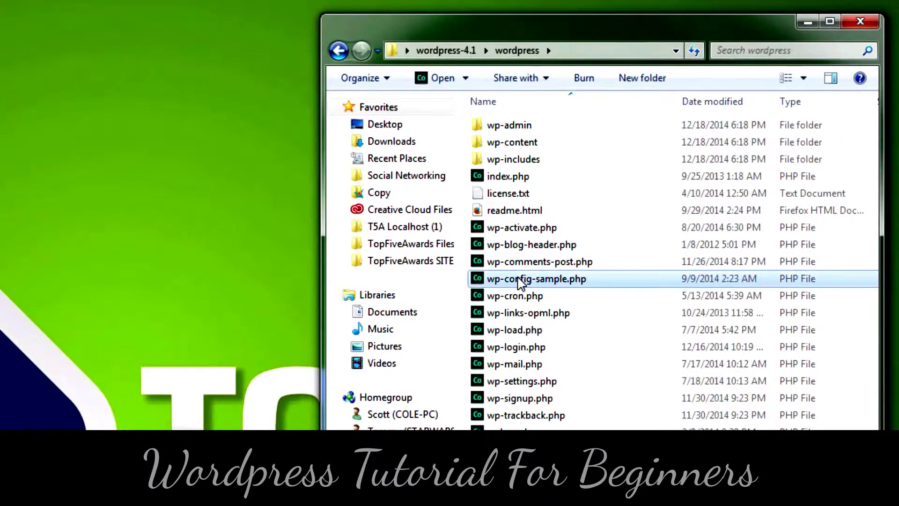
pyautogui.click(519, 282)
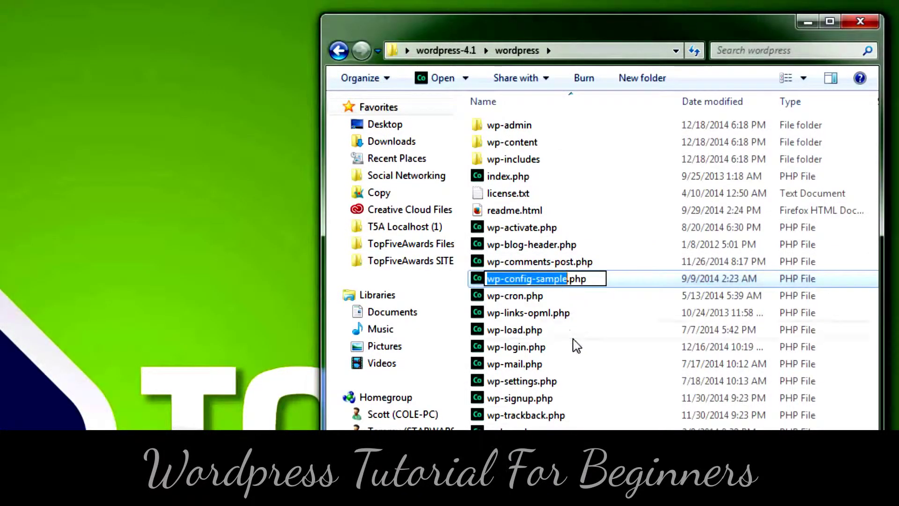
pyautogui.click(569, 279)
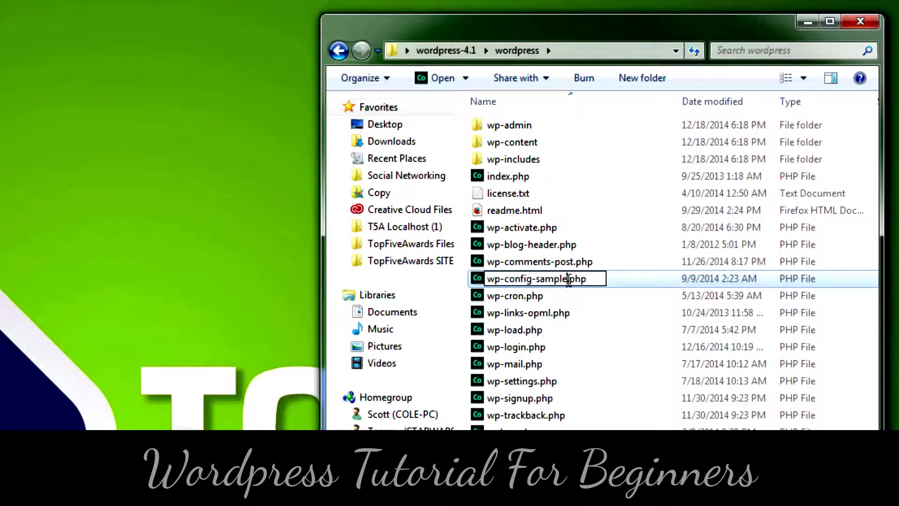
pyautogui.press('BackSpace')
pyautogui.press('BackSpace')
pyautogui.press('BackSpace')
pyautogui.press('BackSpace')
pyautogui.press('BackSpace')
pyautogui.press('BackSpace')
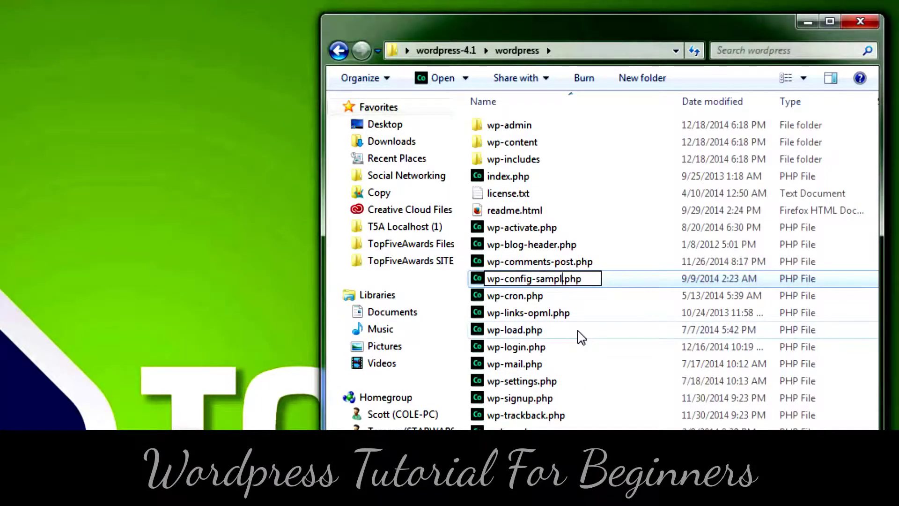
pyautogui.press('BackSpace')
pyautogui.press('Return')
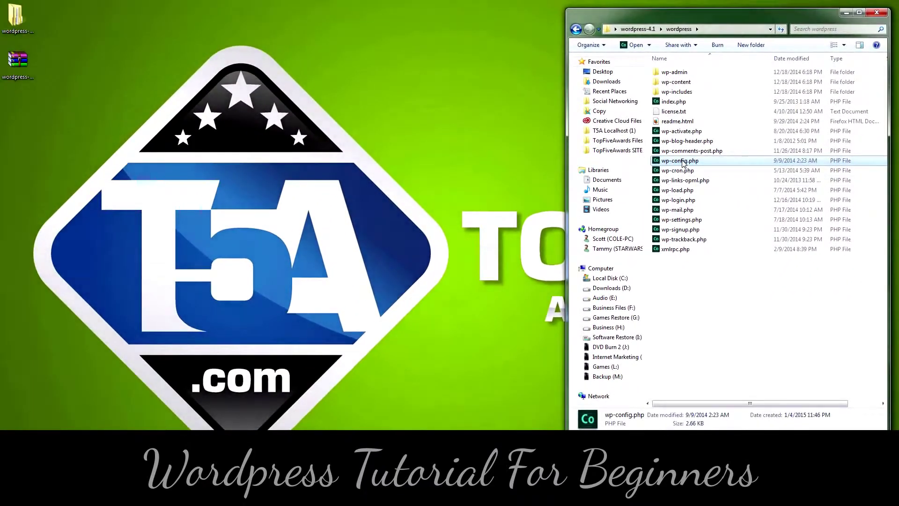
# Copy wp-config.php onto the desktop and close the folder window.
pyautogui.moveTo(684, 163); pyautogui.dragTo(79, 117)
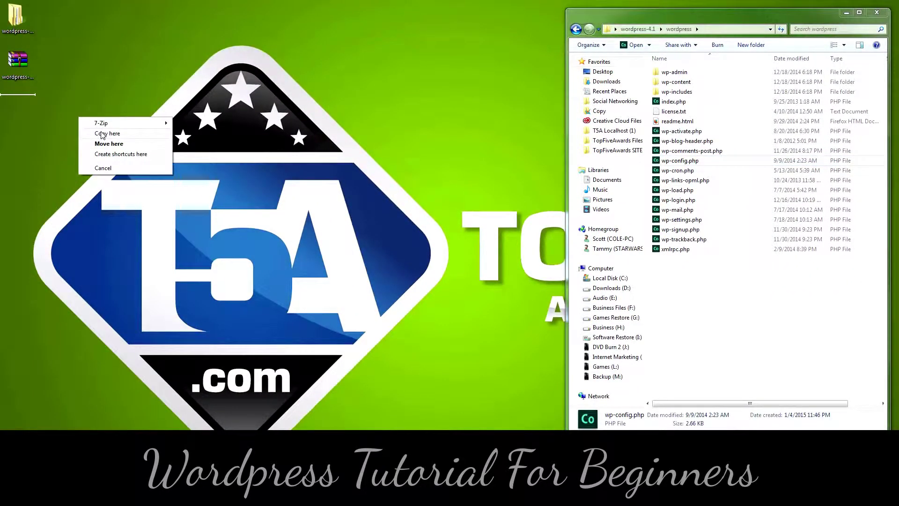
pyautogui.click(103, 134)
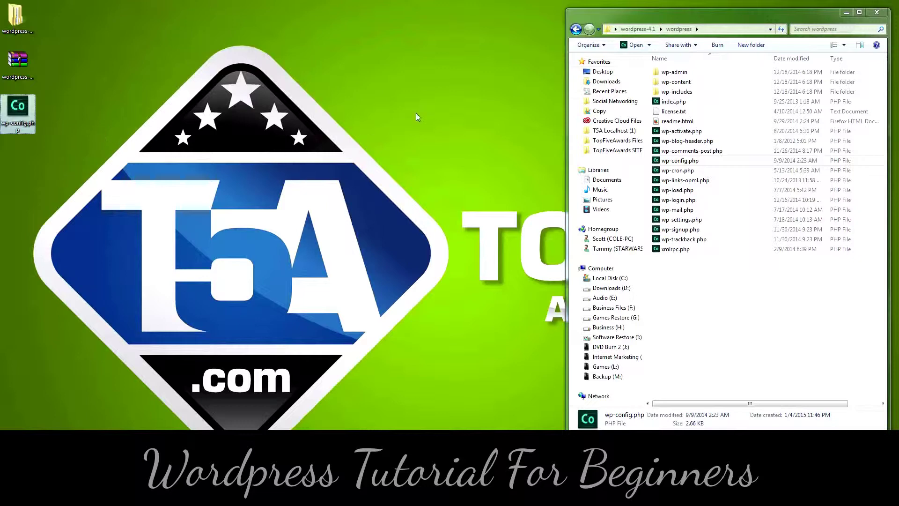
pyautogui.click(877, 13)
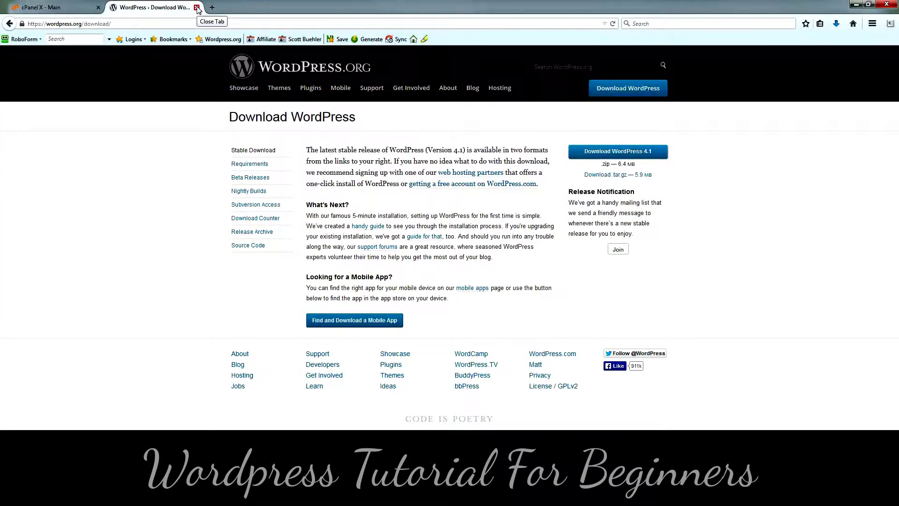
# Close the WordPress tab and open cPanel's File Manager at the public_html web root.
pyautogui.click(196, 7)
pyautogui.click(492, 345)
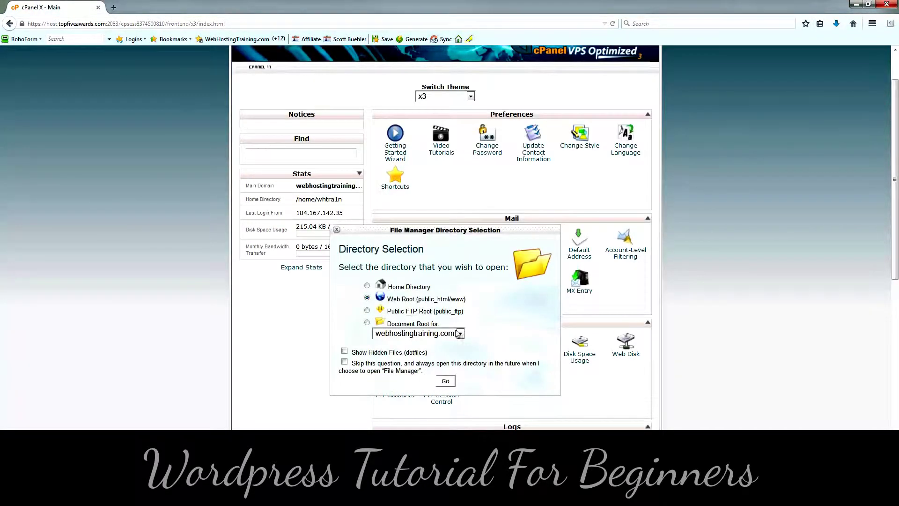
pyautogui.click(448, 381)
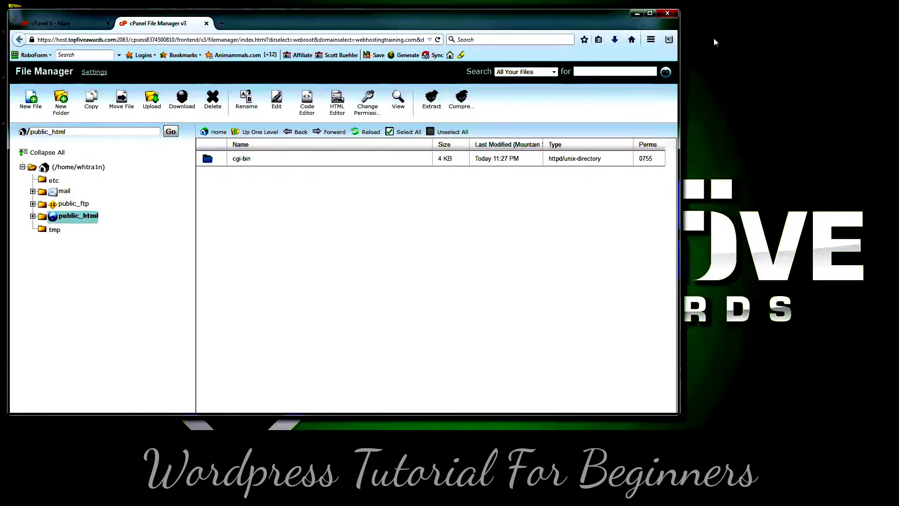
# Upload wordpress-4.1.zip from the desktop into public_html and refresh the file list.
pyautogui.moveTo(454, 19); pyautogui.dragTo(655, 17)
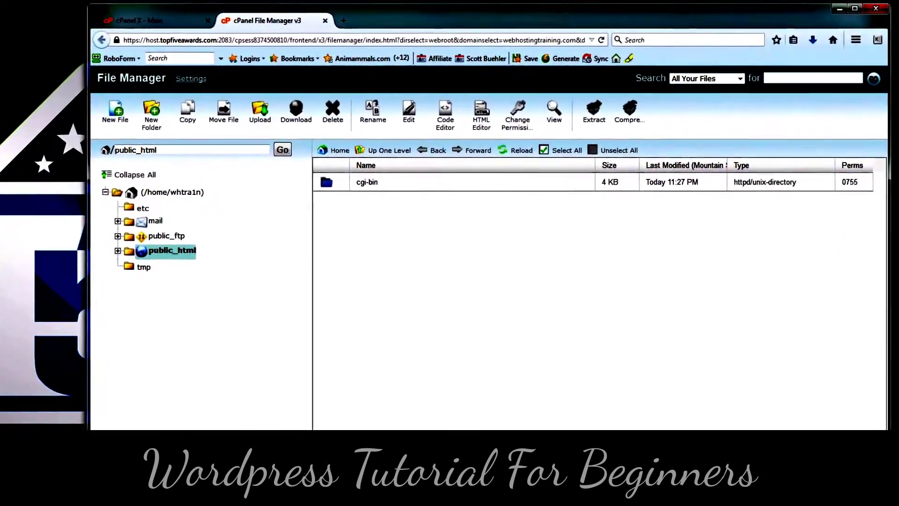
pyautogui.click(260, 113)
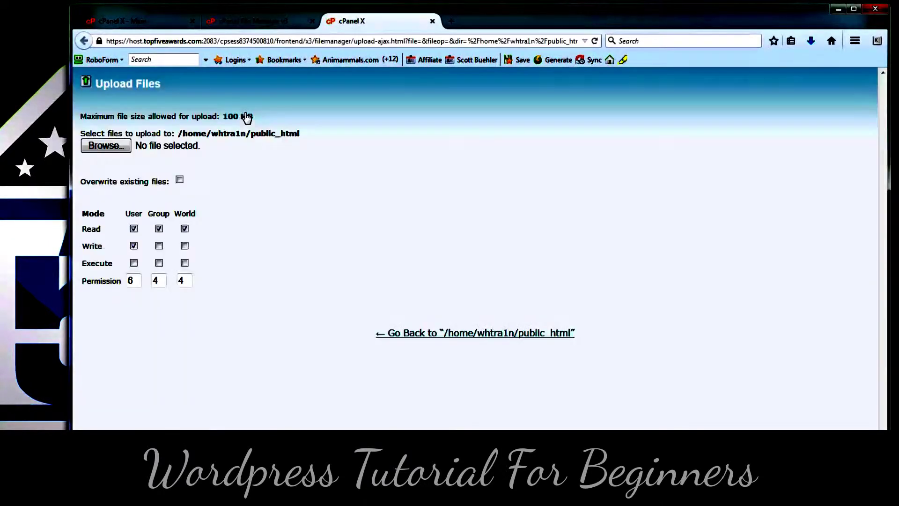
pyautogui.click(127, 150)
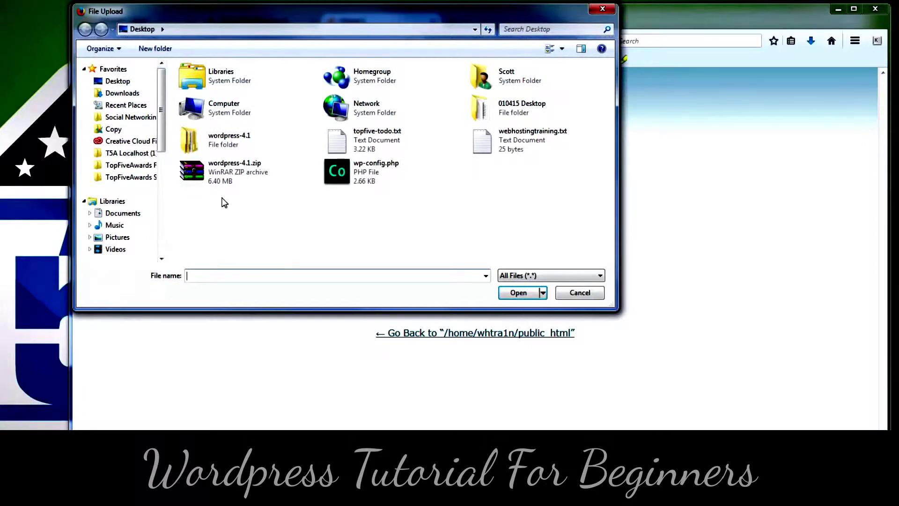
pyautogui.click(231, 170)
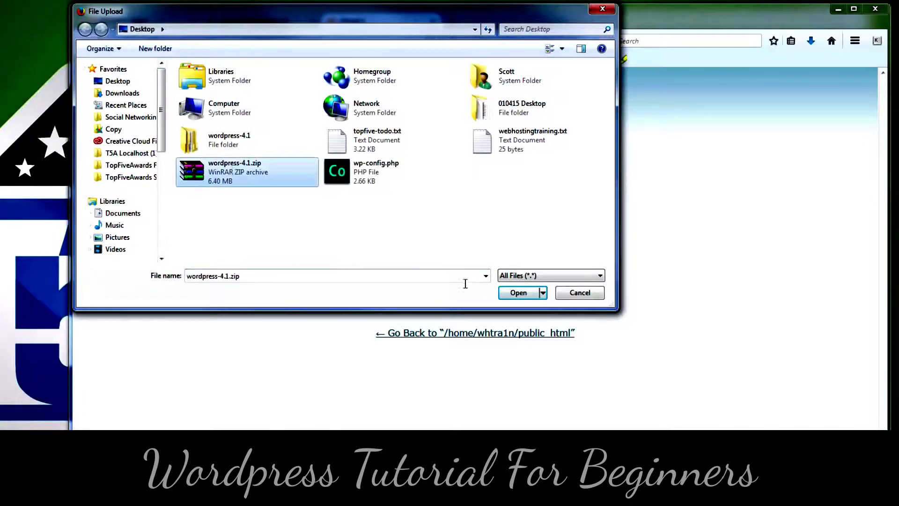
pyautogui.click(514, 292)
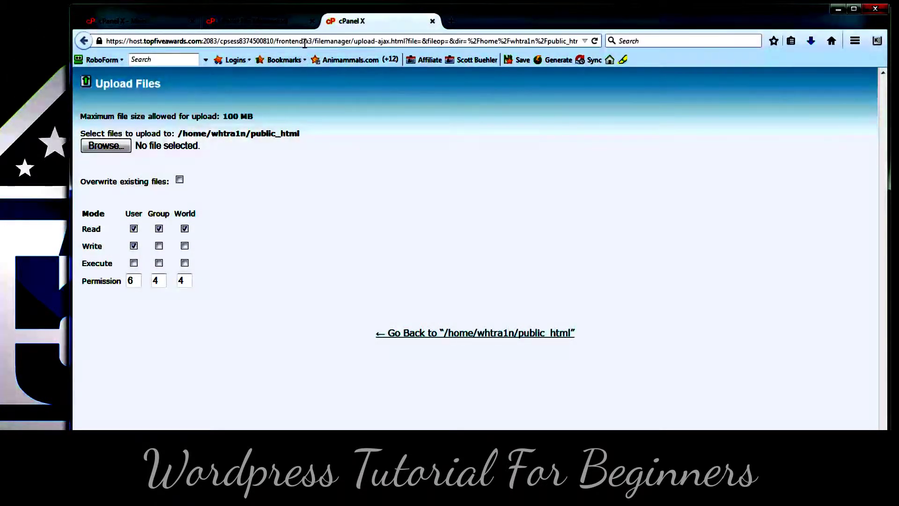
pyautogui.click(433, 21)
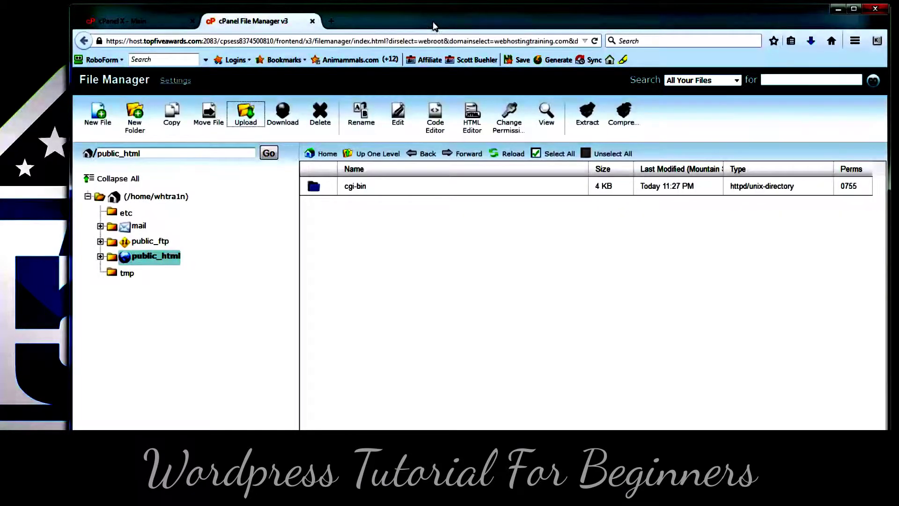
pyautogui.click(506, 154)
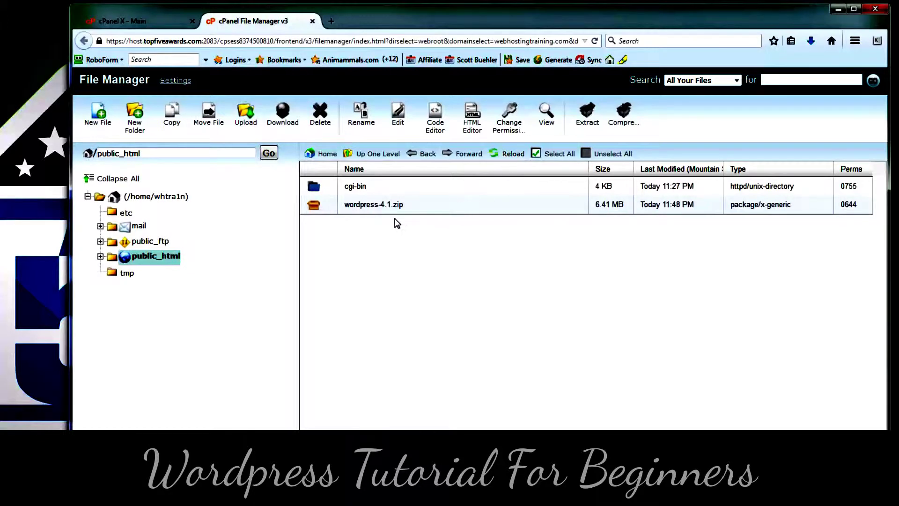
# Extract wordpress-4.1.zip into public_html, creating a wordpress folder.
pyautogui.click(417, 211)
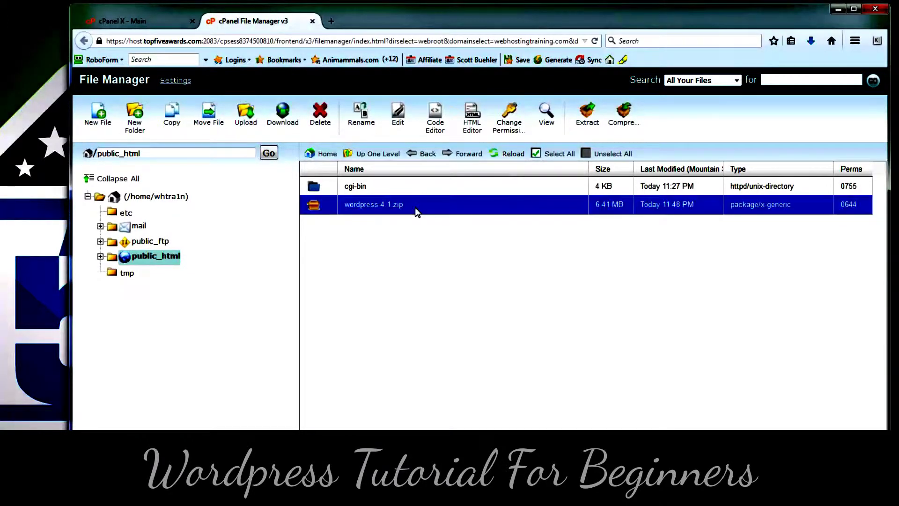
pyautogui.rightClick(415, 208)
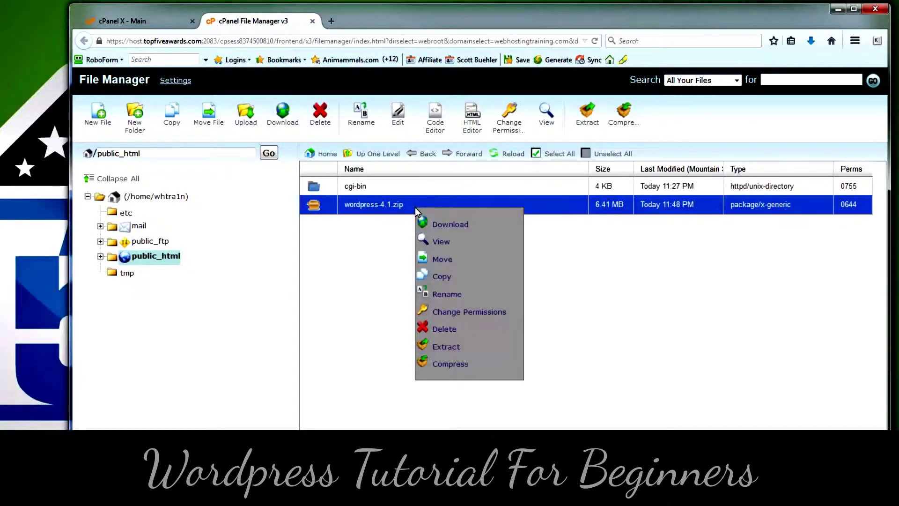
pyautogui.click(449, 347)
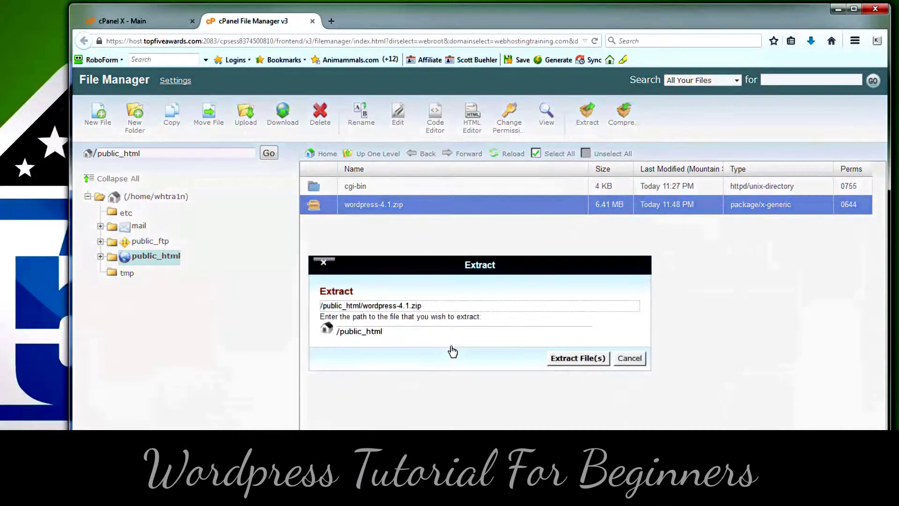
pyautogui.click(570, 362)
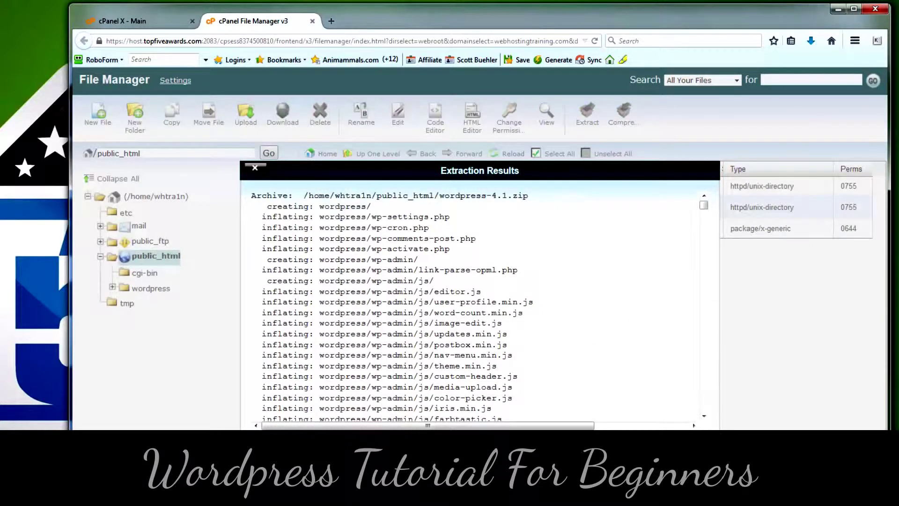
pyautogui.press('Escape')
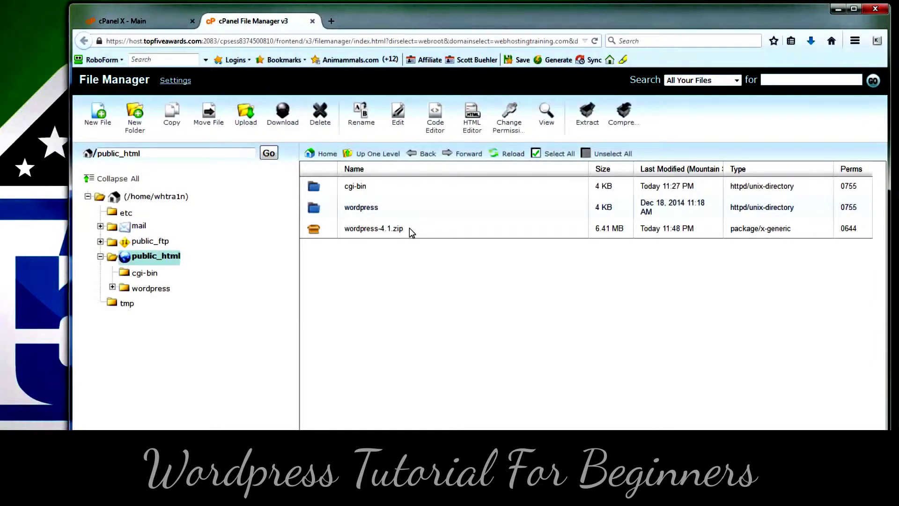
# Delete the wordpress-4.1.zip archive from public_html.
pyautogui.click(409, 228)
pyautogui.rightClick(409, 228)
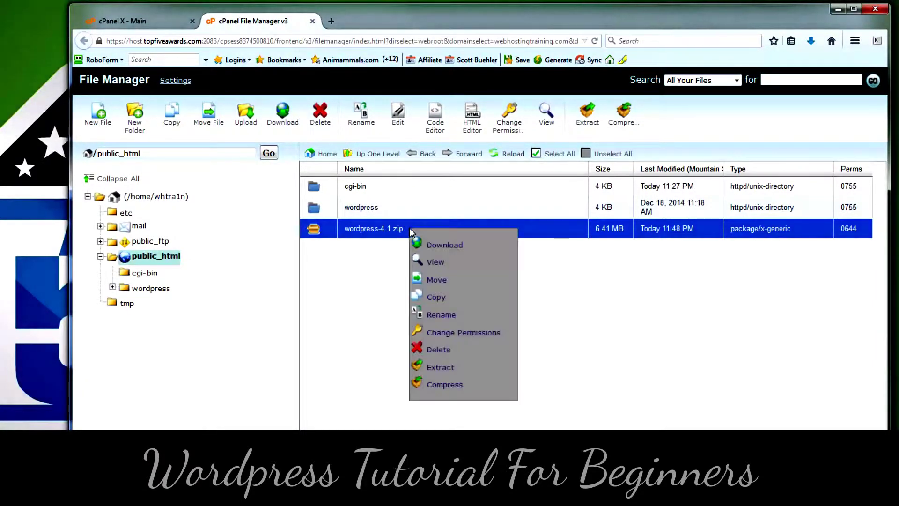
pyautogui.click(444, 356)
pyautogui.click(570, 359)
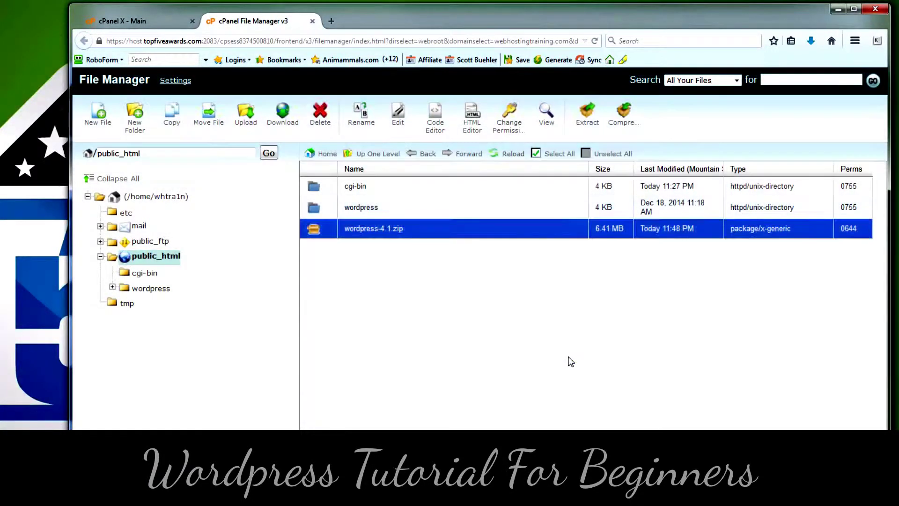
# Move every file from the wordpress folder up into /public_html.
pyautogui.doubleClick(404, 209)
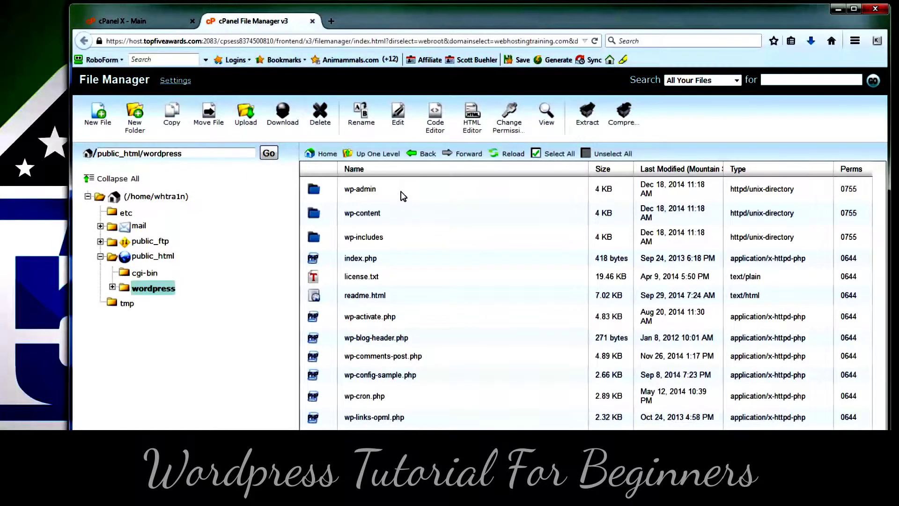
pyautogui.click(556, 154)
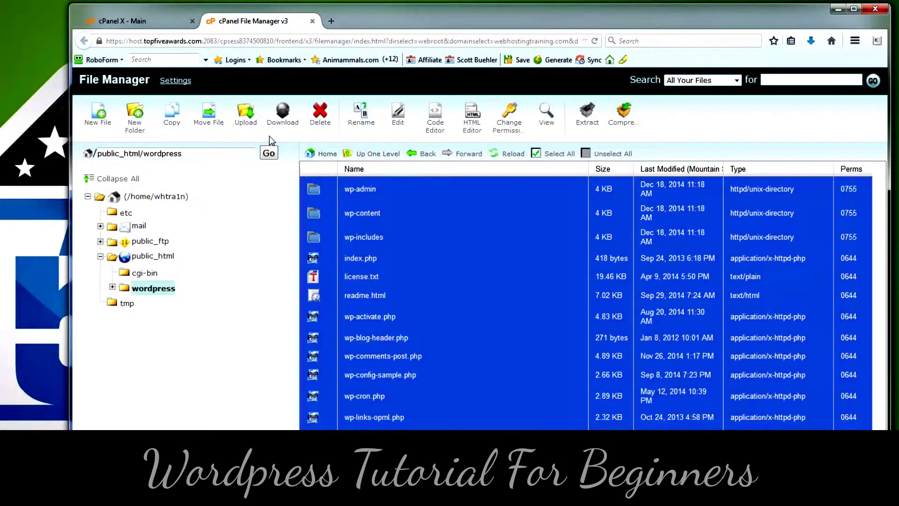
pyautogui.click(211, 115)
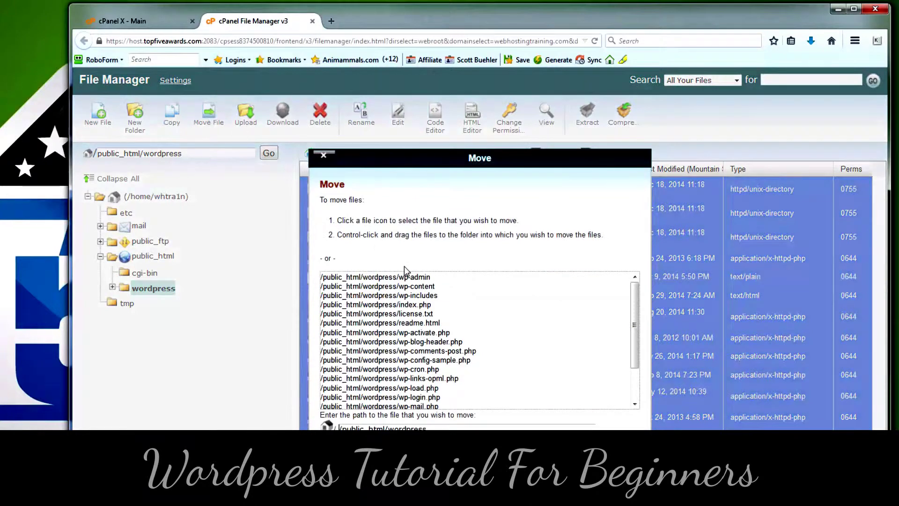
pyautogui.press('BackSpace')
pyautogui.press('BackSpace')
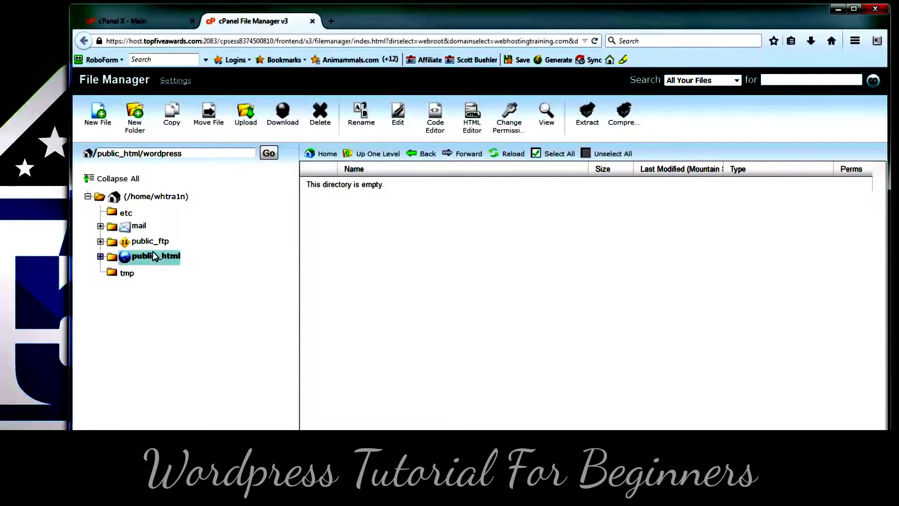
pyautogui.click(150, 255)
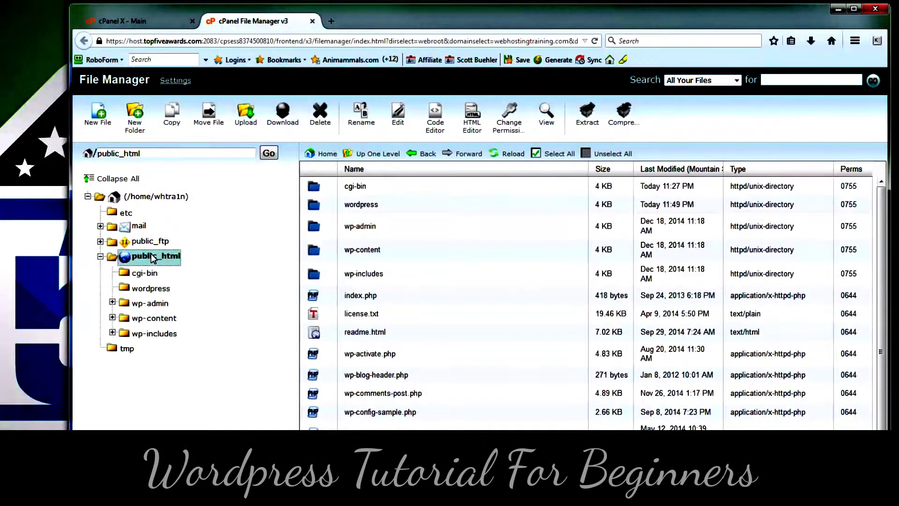
# Delete the now-empty wordpress folder from public_html.
pyautogui.click(393, 205)
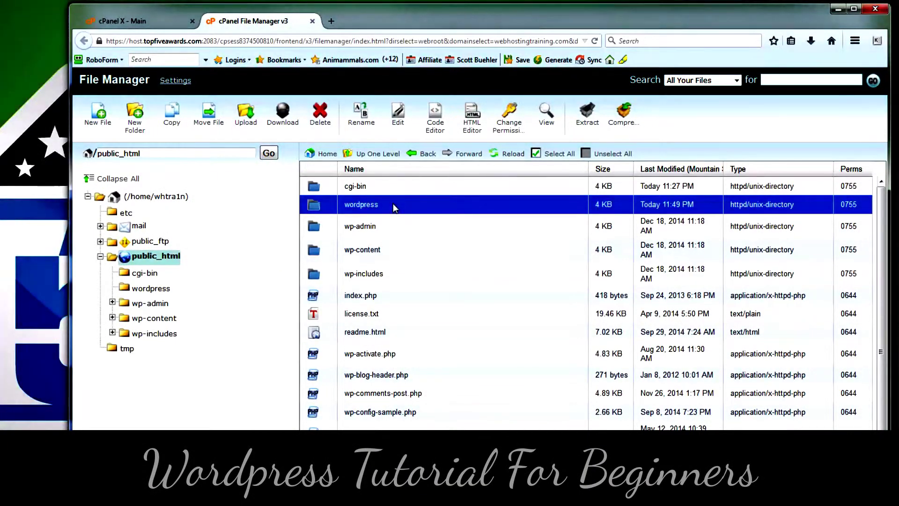
pyautogui.rightClick(393, 205)
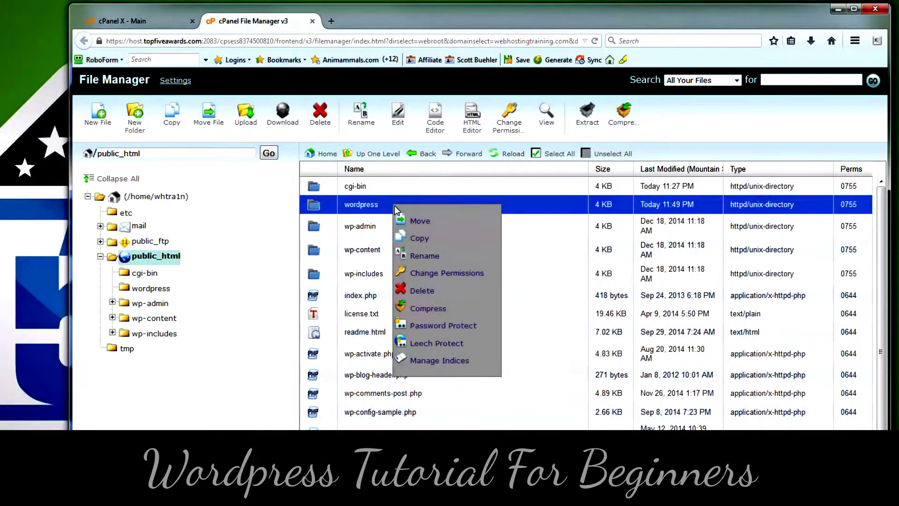
pyautogui.click(427, 290)
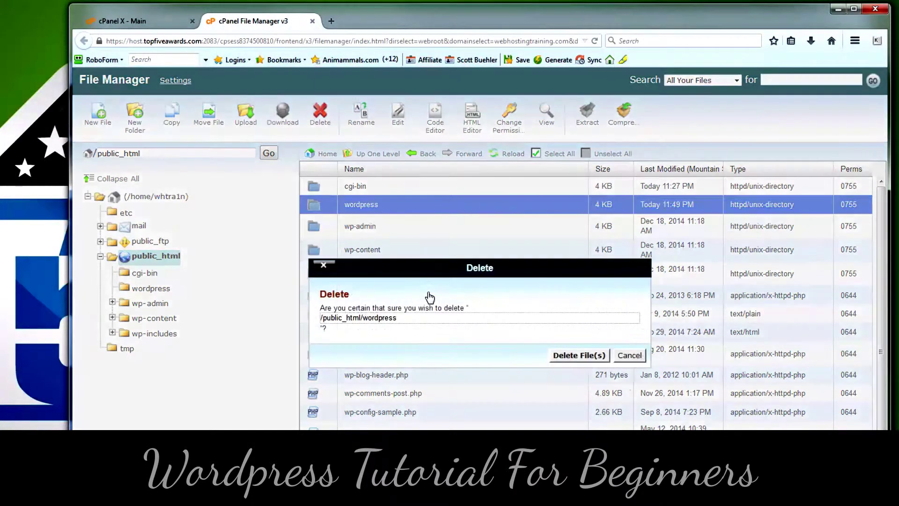
pyautogui.click(591, 356)
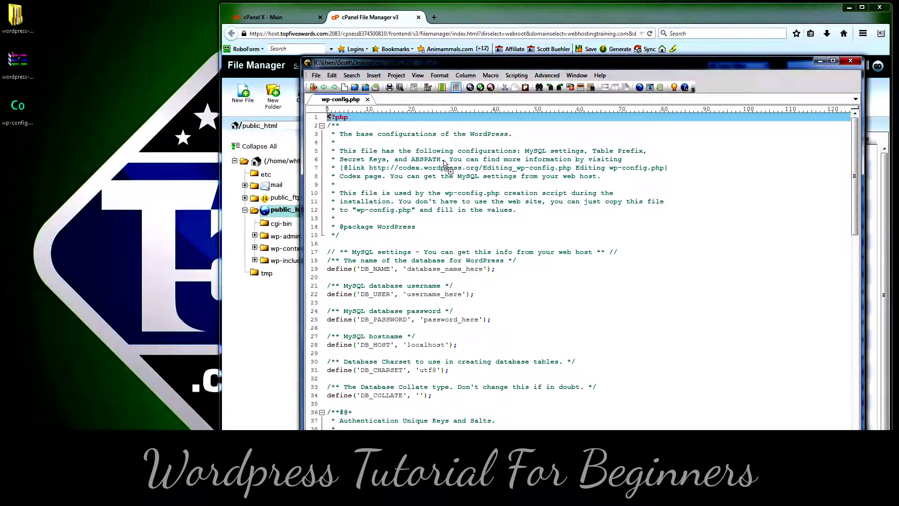
# Snap the wp-config.php UltraEdit window to the left half, with the File Manager browser on the right.
pyautogui.moveTo(406, 59); pyautogui.dragTo(106, 16)
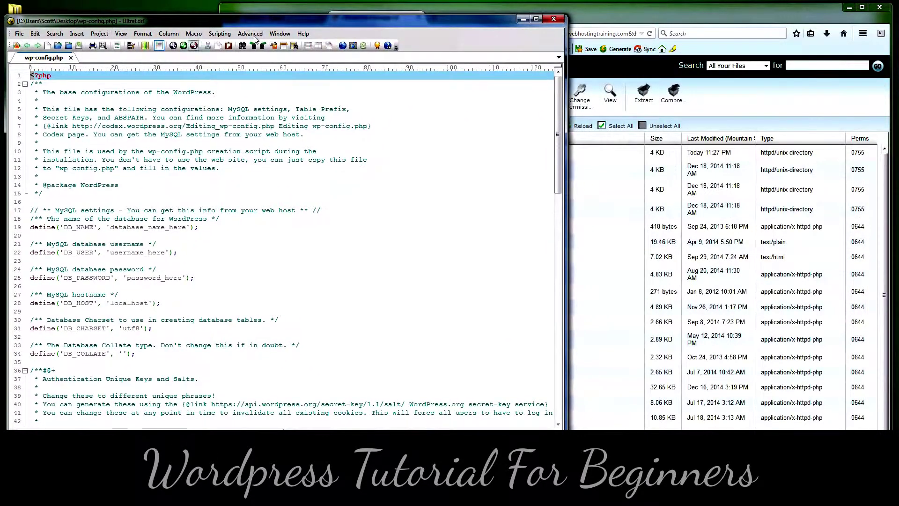
pyautogui.click(731, 99)
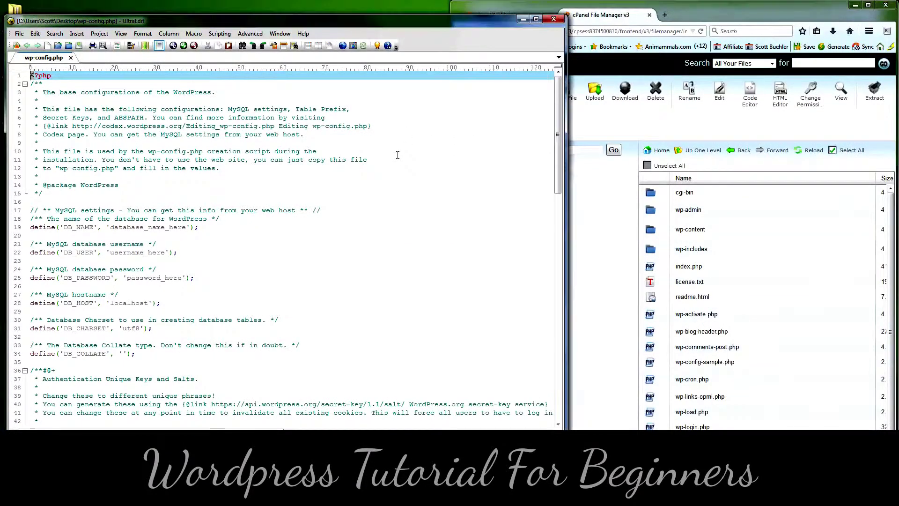
pyautogui.click(398, 153)
pyautogui.press('super+Left')
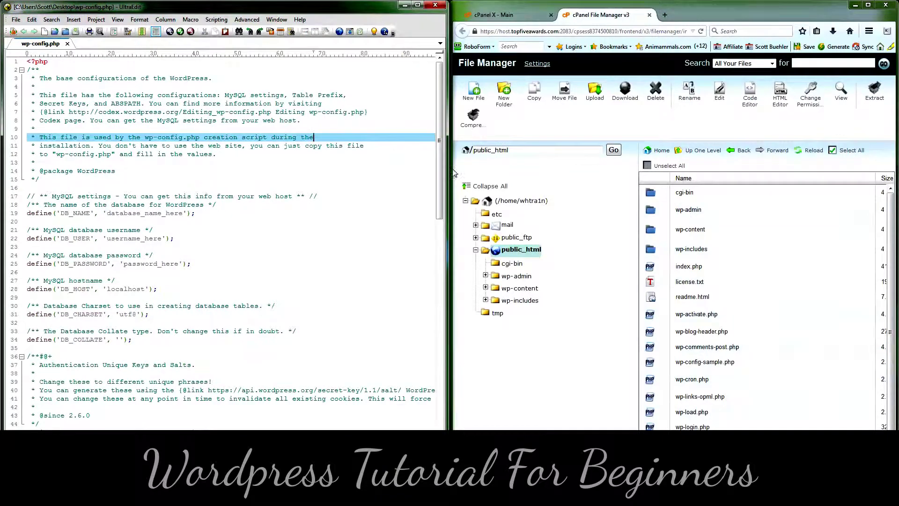
pyautogui.click(650, 21)
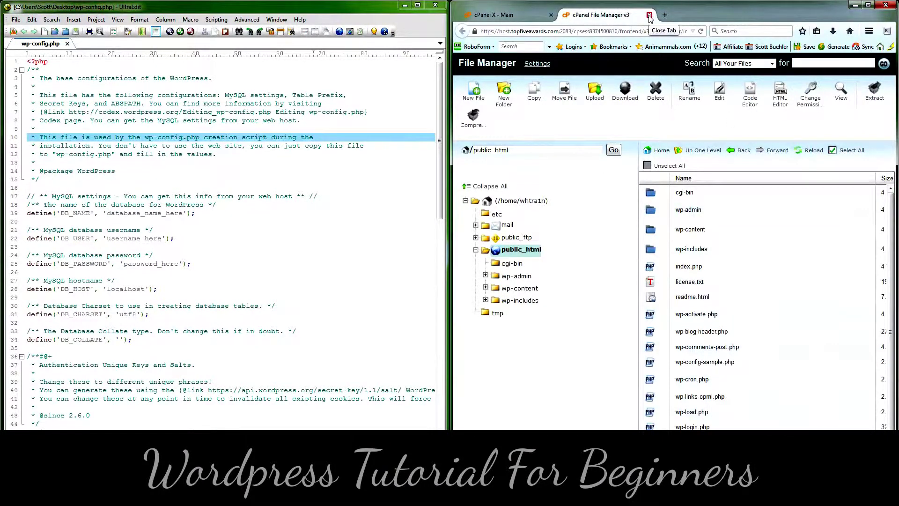
# Create a MySQL database ending in w0rdpress on cPanel's MySQL Databases page.
pyautogui.click(506, 16)
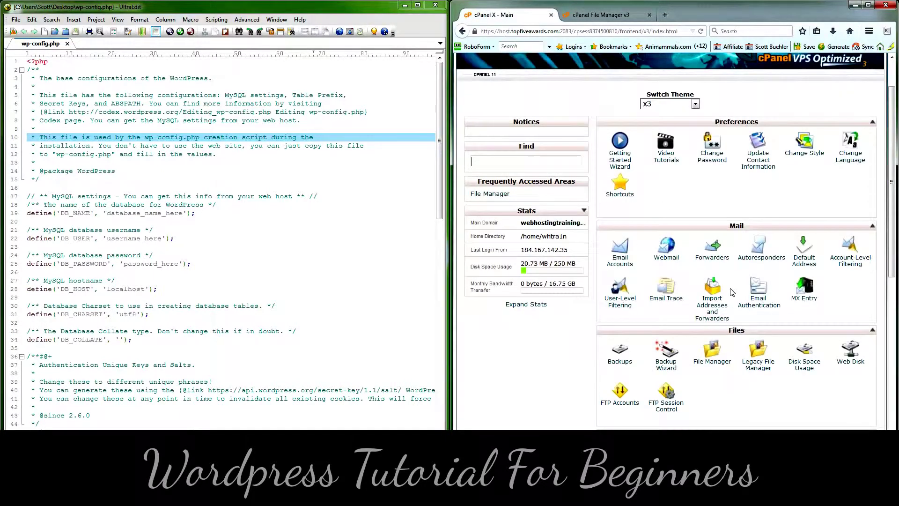
pyautogui.scroll(-2, 733, 292)
pyautogui.scroll(-5, 734, 292)
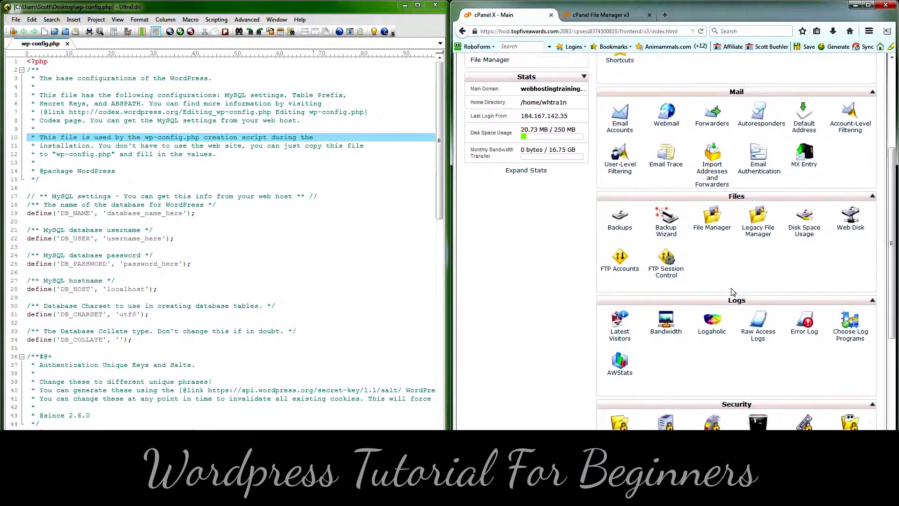
pyautogui.scroll(-3, 733, 292)
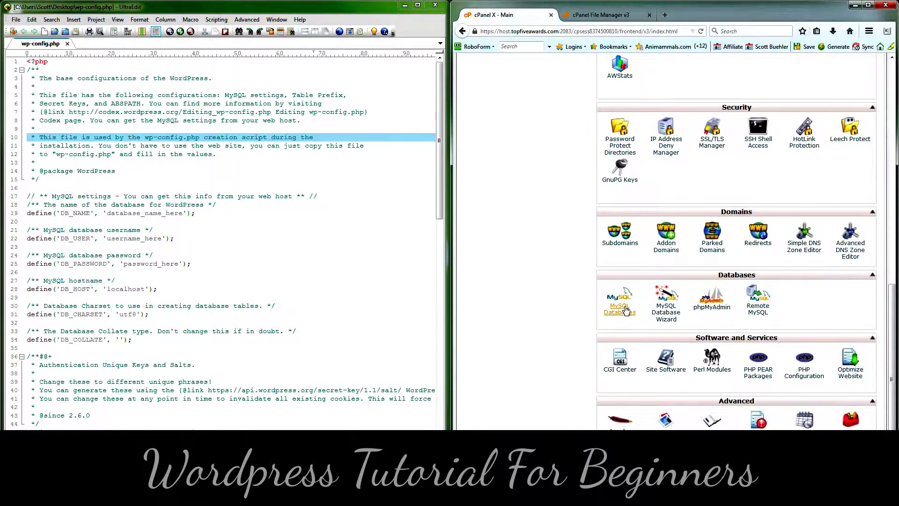
pyautogui.click(622, 310)
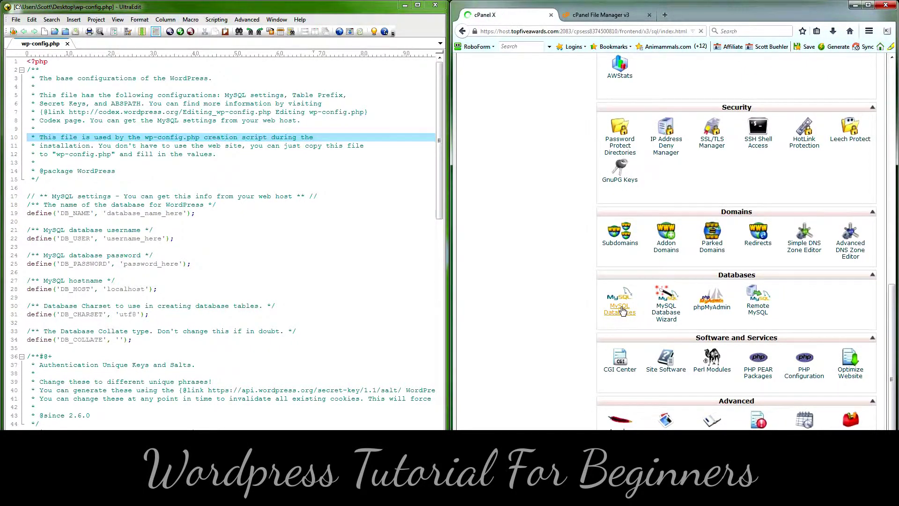
pyautogui.click(575, 252)
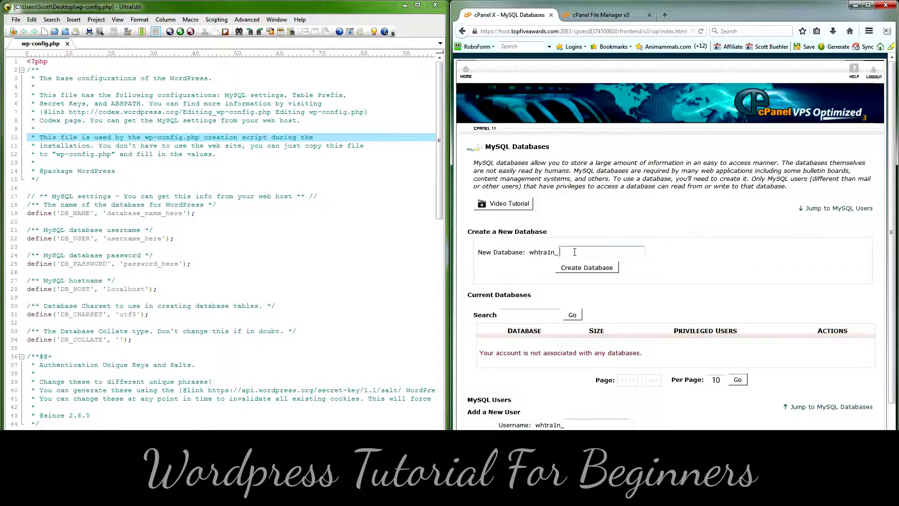
pyautogui.write('w0rdpress')
pyautogui.click(582, 268)
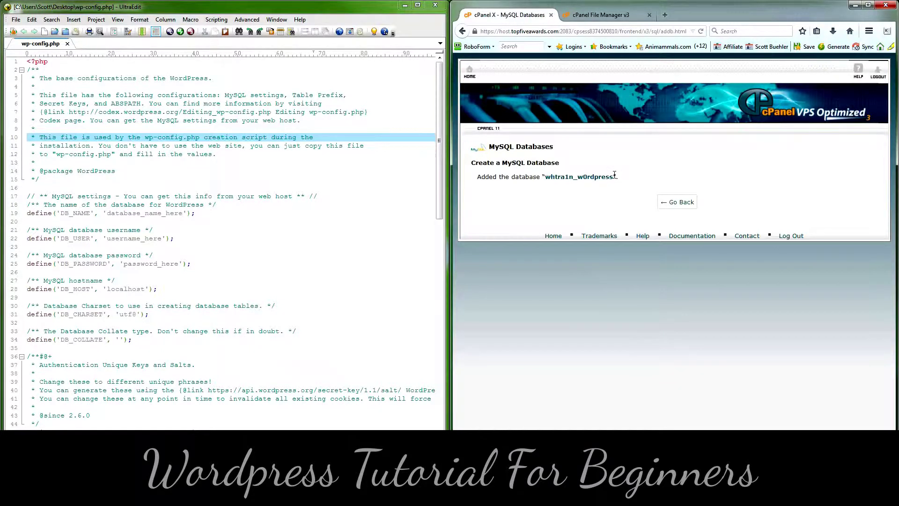
# Copy the new database's full name and paste it over database_name_here in wp-config.php.
pyautogui.moveTo(614, 177); pyautogui.dragTo(548, 179)
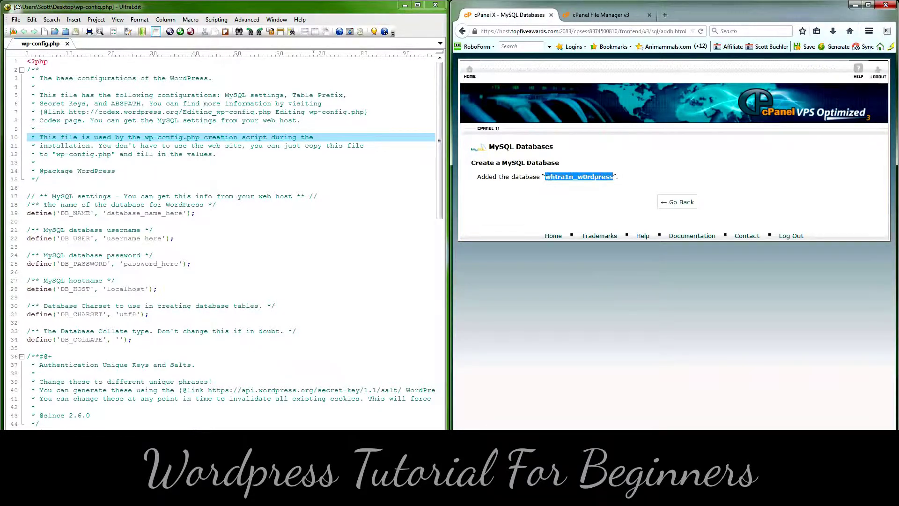
pyautogui.rightClick(549, 177)
pyautogui.click(575, 187)
pyautogui.click(183, 213)
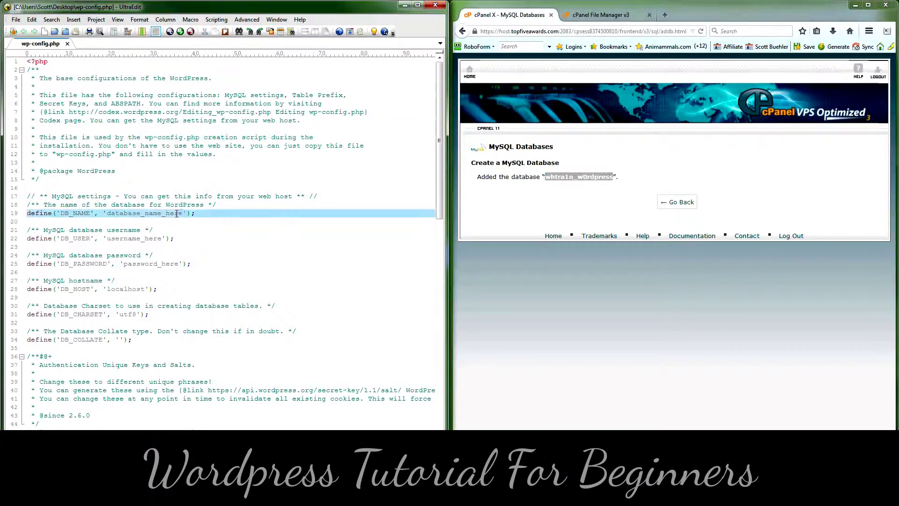
pyautogui.moveTo(183, 213); pyautogui.dragTo(107, 213)
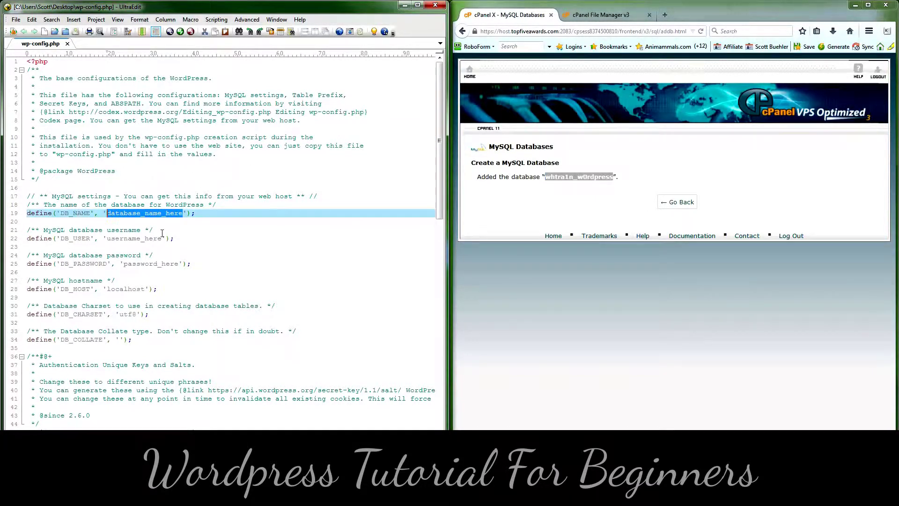
pyautogui.hotkey('ctrl', 'v')
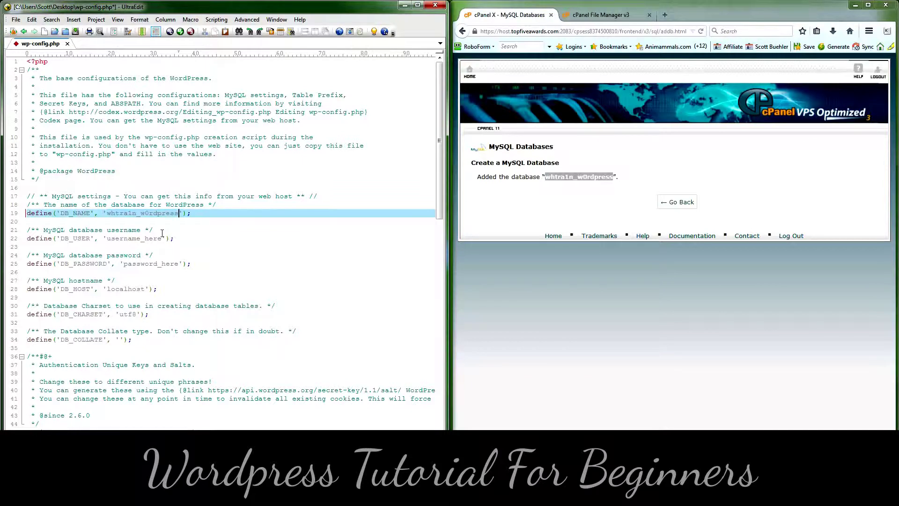
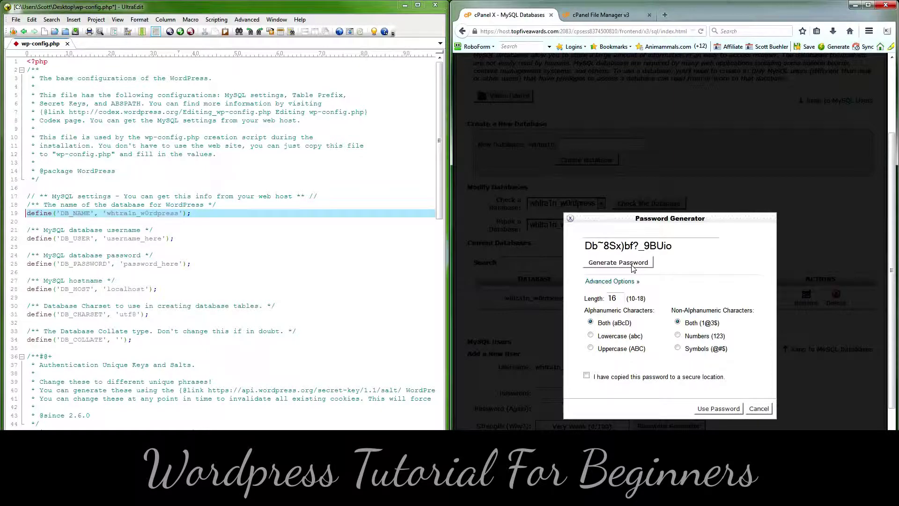
# Copy the generated MySQL password and close the password generator without applying it.
pyautogui.moveTo(668, 247); pyautogui.dragTo(586, 244)
pyautogui.rightClick(595, 246)
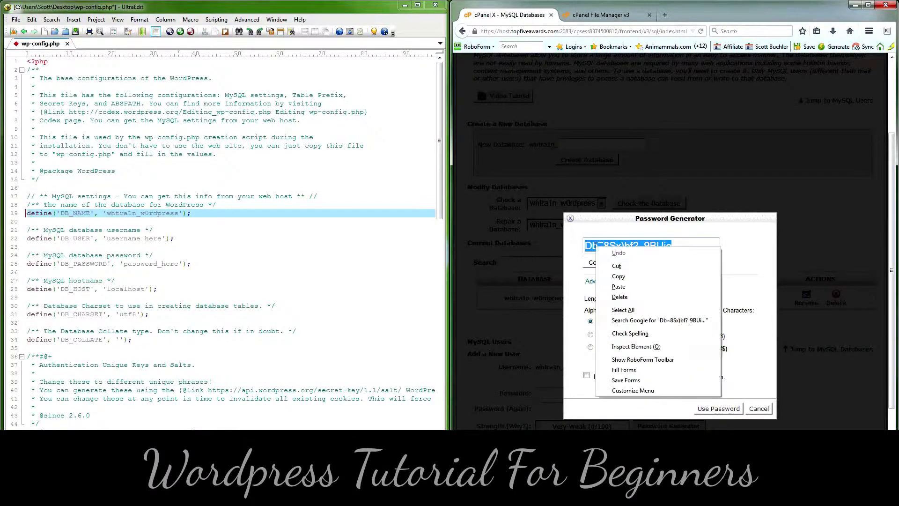
pyautogui.click(620, 276)
pyautogui.click(754, 408)
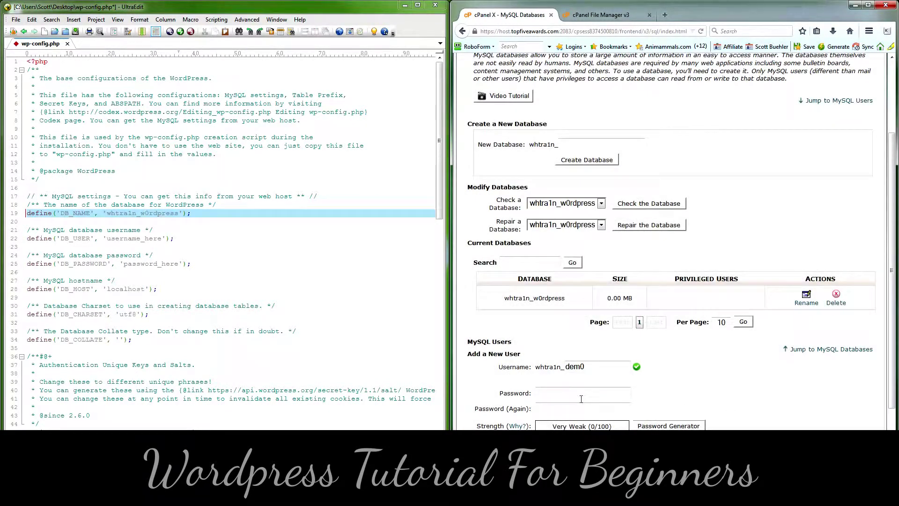
# Paste the password into both cPanel password fields and over 'password_here' on line 25.
pyautogui.click(581, 399)
pyautogui.hotkey('ctrl', 'v')
pyautogui.click(554, 408)
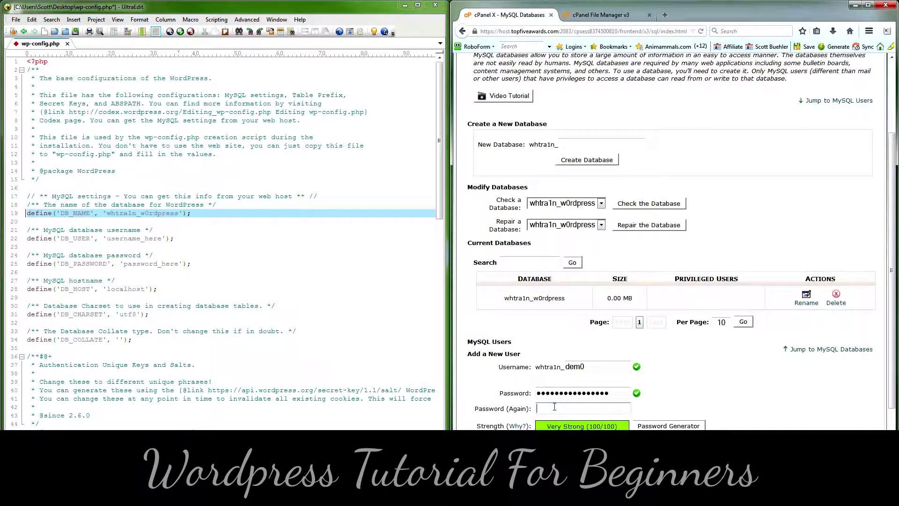
pyautogui.hotkey('ctrl', 'v')
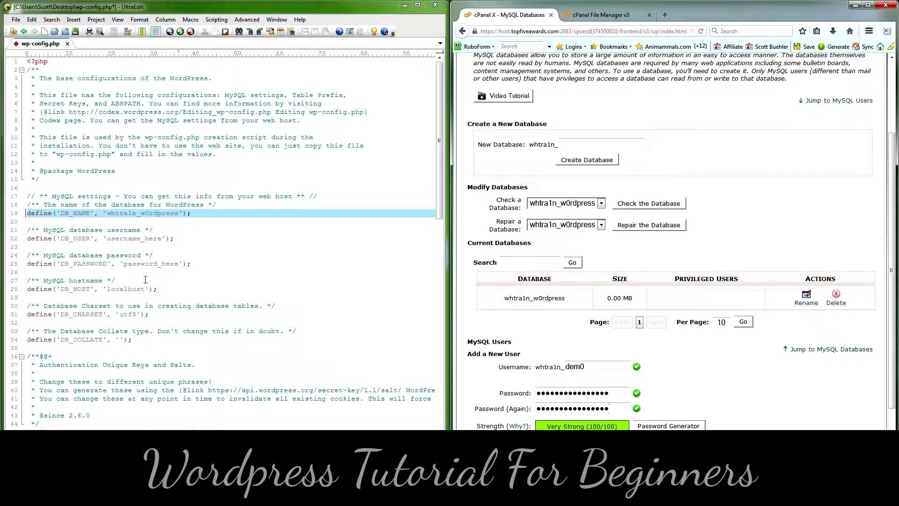
pyautogui.moveTo(124, 263); pyautogui.dragTo(179, 263)
pyautogui.hotkey('ctrl', 'v')
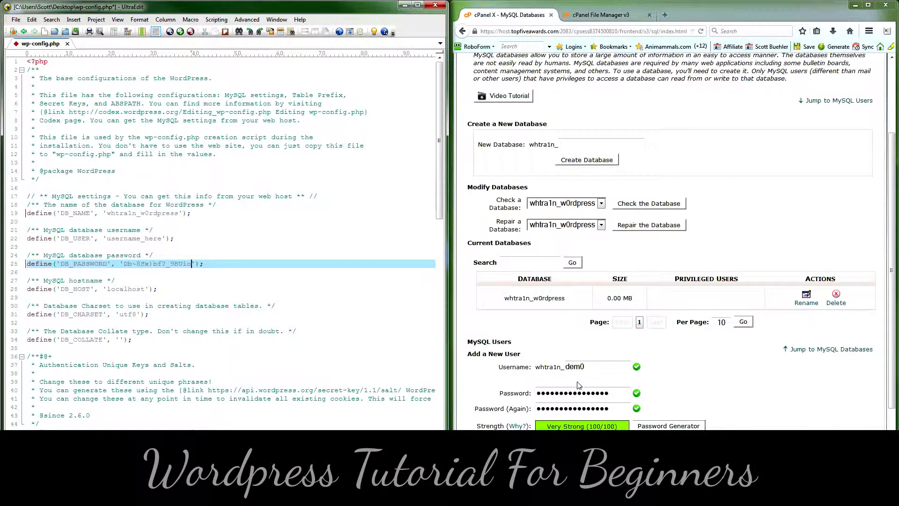
# Replace 'username_here' on line 22 with the copied username prefix plus 'de', then save wp-config.php.
pyautogui.moveTo(537, 368); pyautogui.dragTo(563, 368)
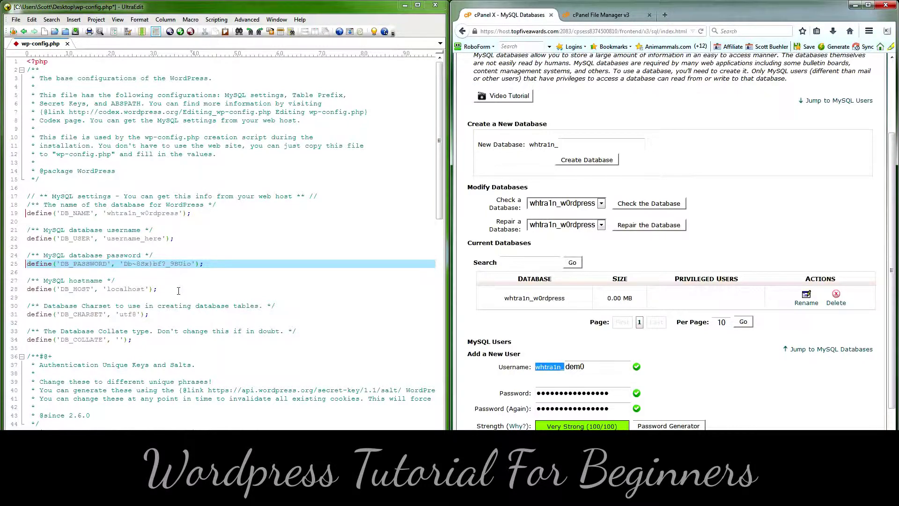
pyautogui.moveTo(107, 239); pyautogui.dragTo(160, 239)
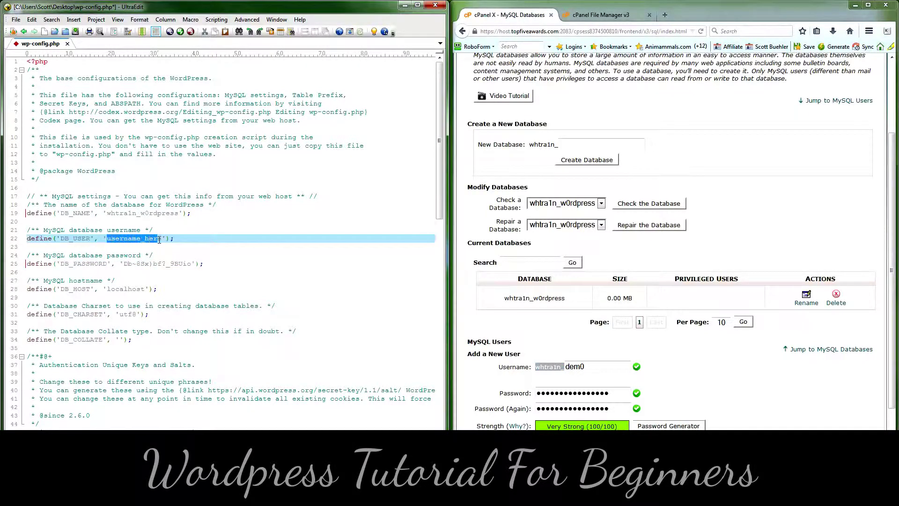
pyautogui.hotkey('ctrl', 'v')
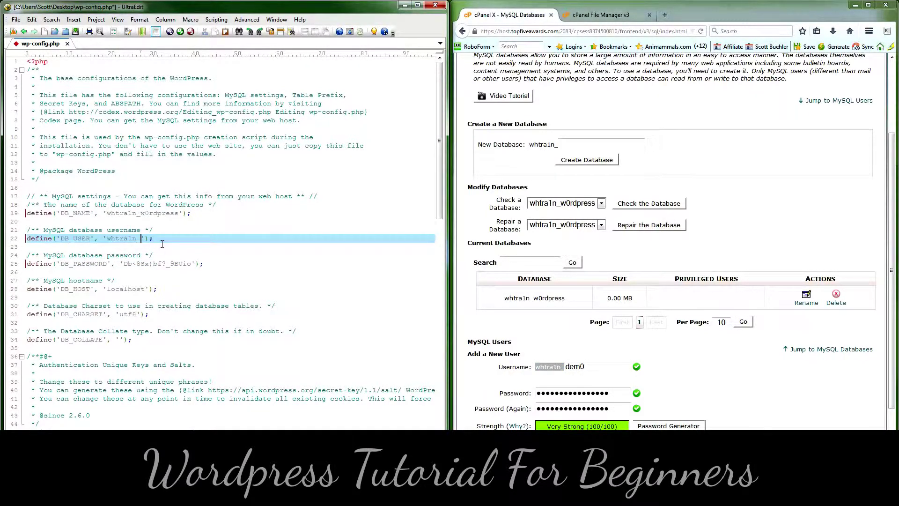
pyautogui.write('dem0')
pyautogui.hotkey('ctrl', 's')
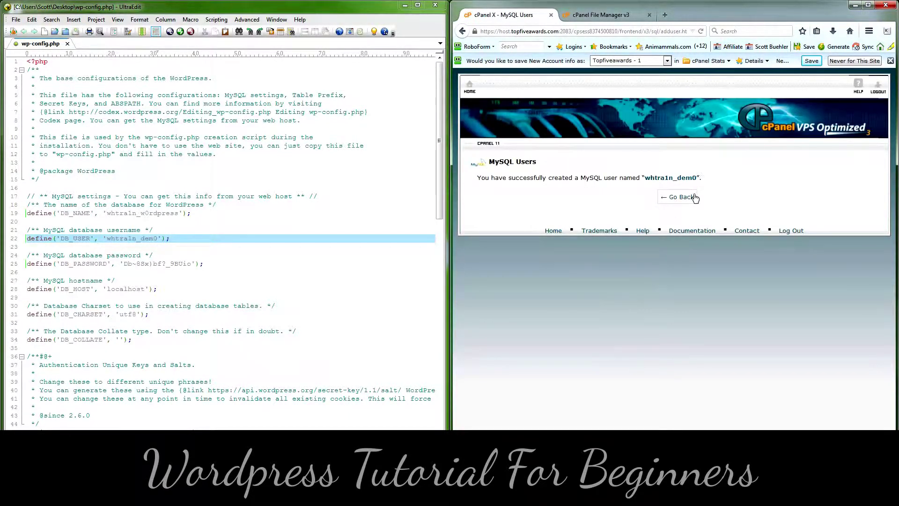
# Add the new user to the WordPress database with ALL PRIVILEGES, then return to MySQL Databases.
pyautogui.click(679, 196)
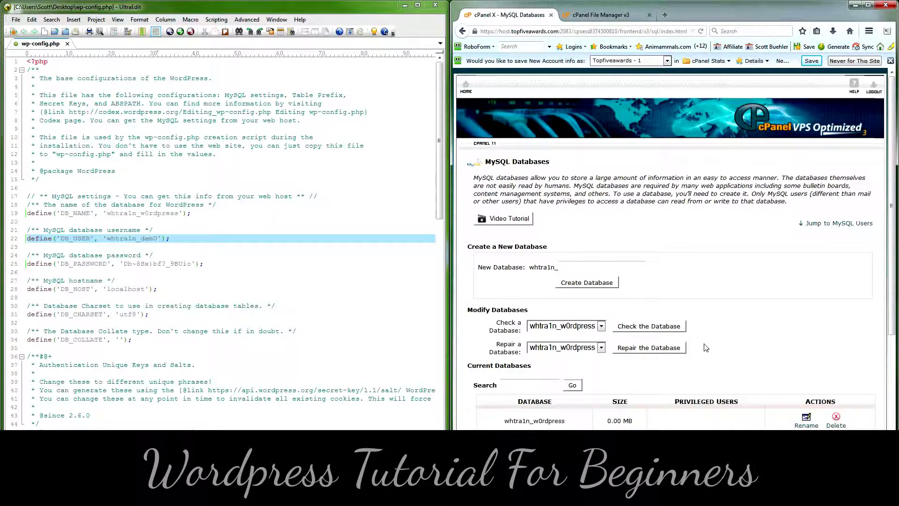
pyautogui.scroll(-5, 706, 347)
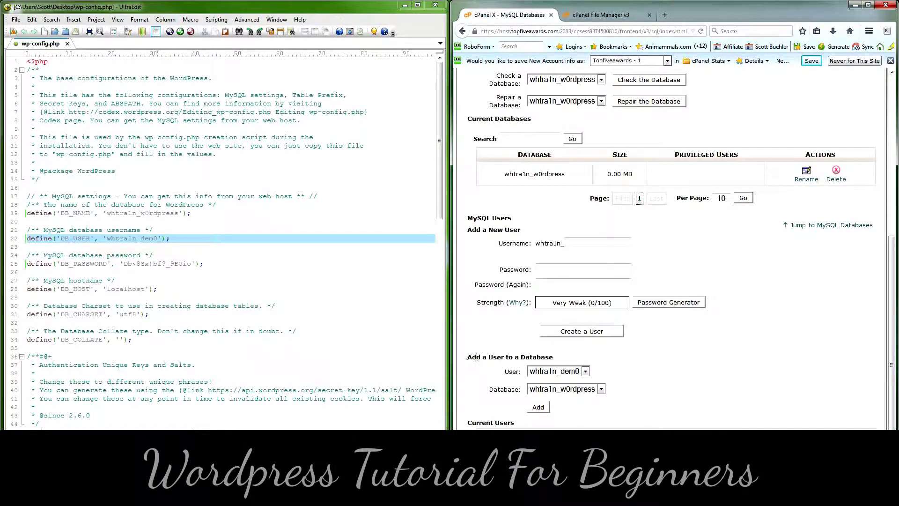
pyautogui.moveTo(476, 356); pyautogui.dragTo(594, 361)
pyautogui.click(595, 361)
pyautogui.click(539, 408)
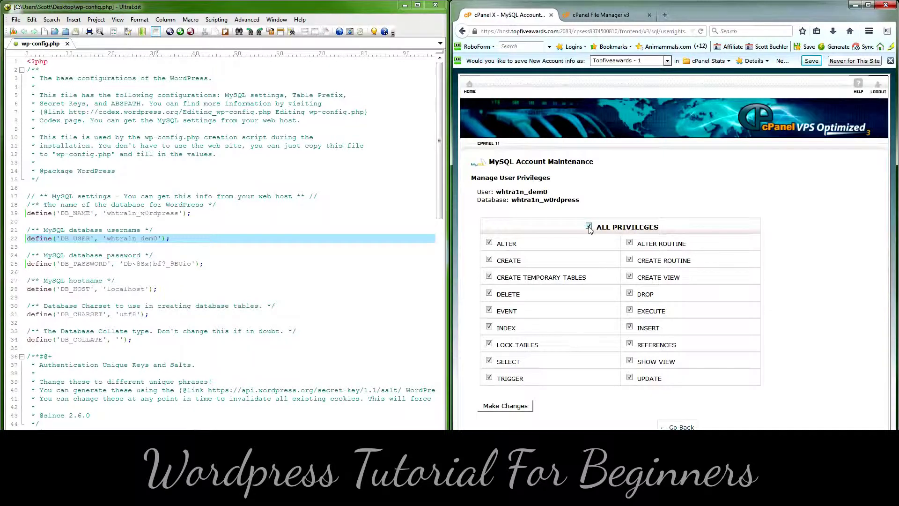
pyautogui.click(501, 407)
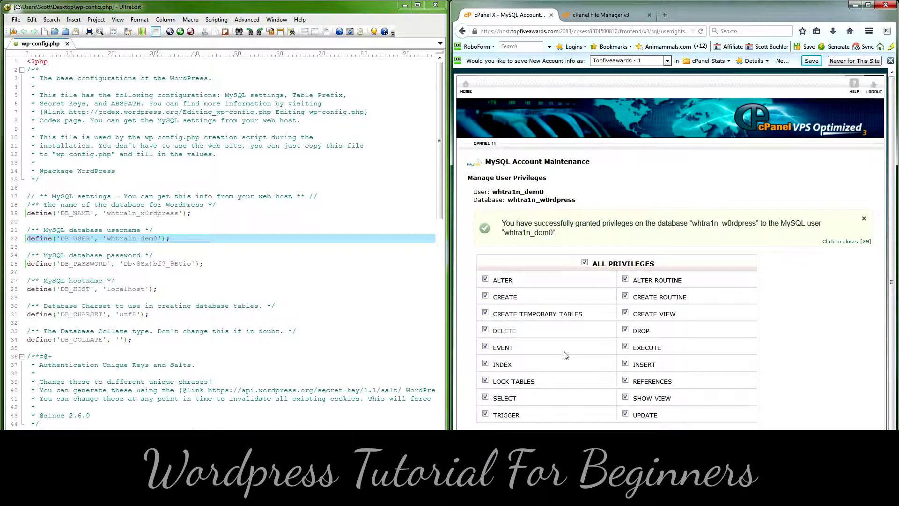
pyautogui.moveTo(504, 223); pyautogui.dragTo(563, 239)
pyautogui.hotkey('alt', 'Left')
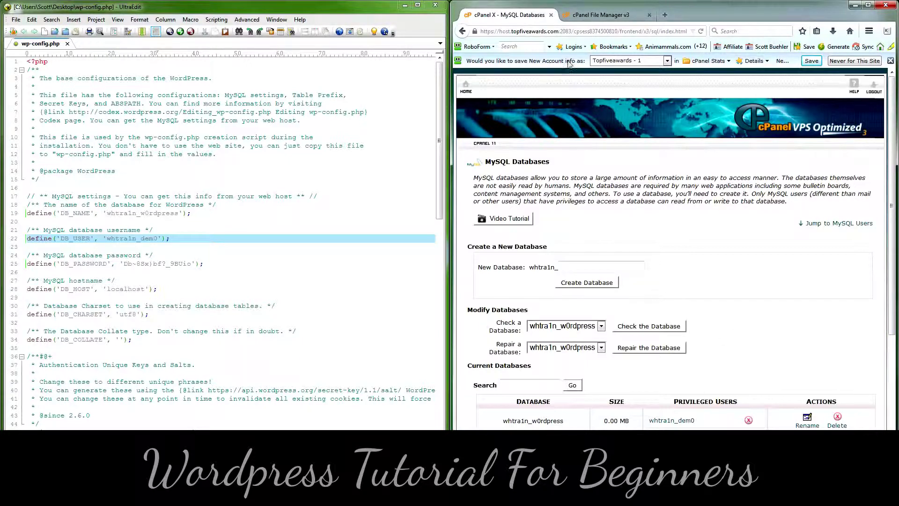
# Select wp-config-sample.php in File Manager, delete it, and confirm the deletion.
pyautogui.click(580, 18)
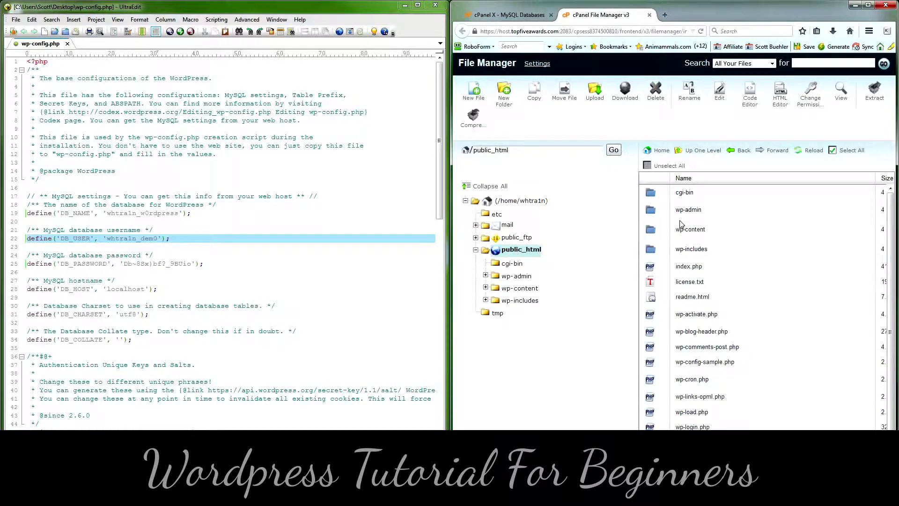
pyautogui.click(741, 366)
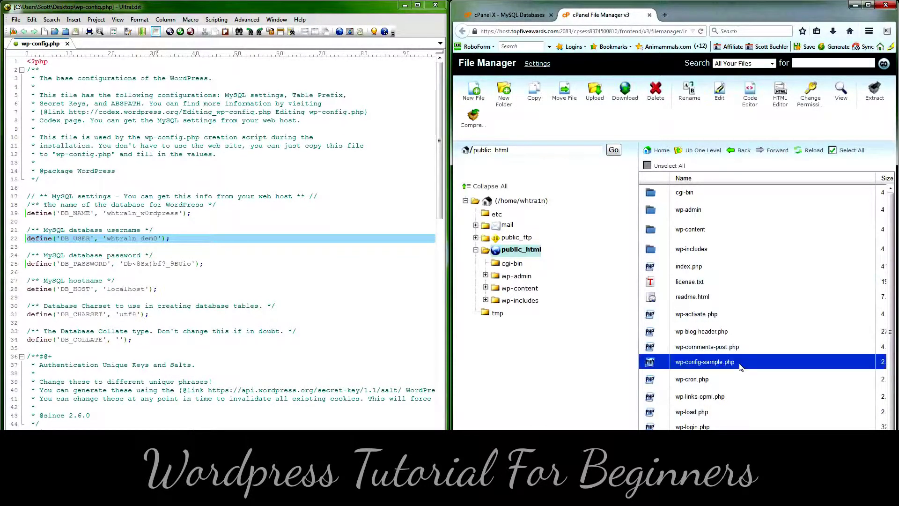
pyautogui.click(656, 93)
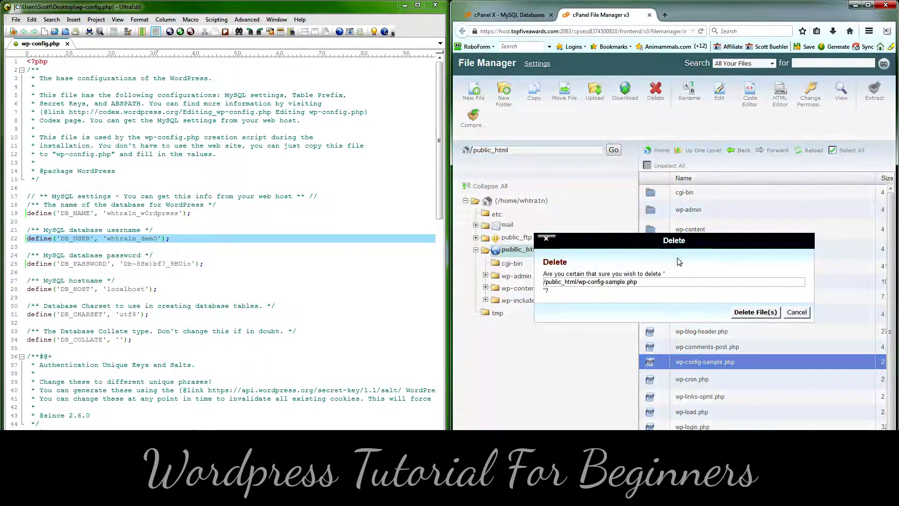
pyautogui.click(755, 313)
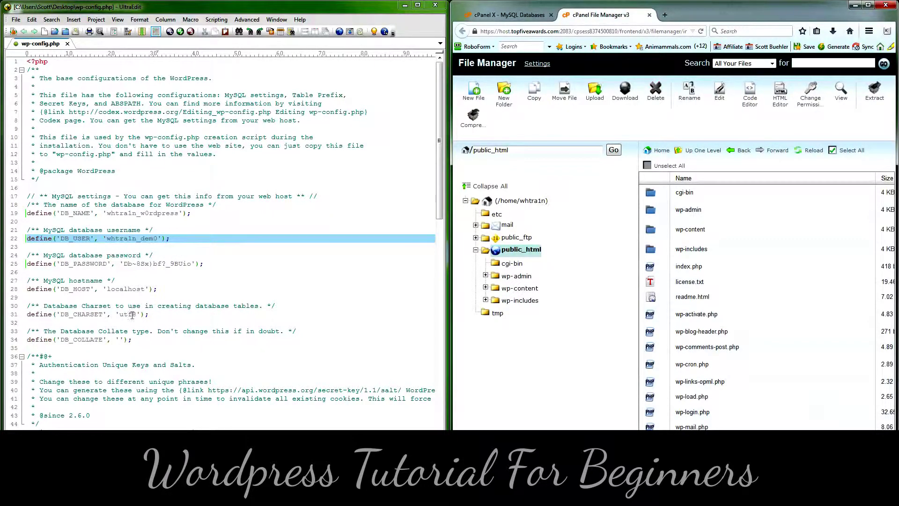
pyautogui.click(171, 391)
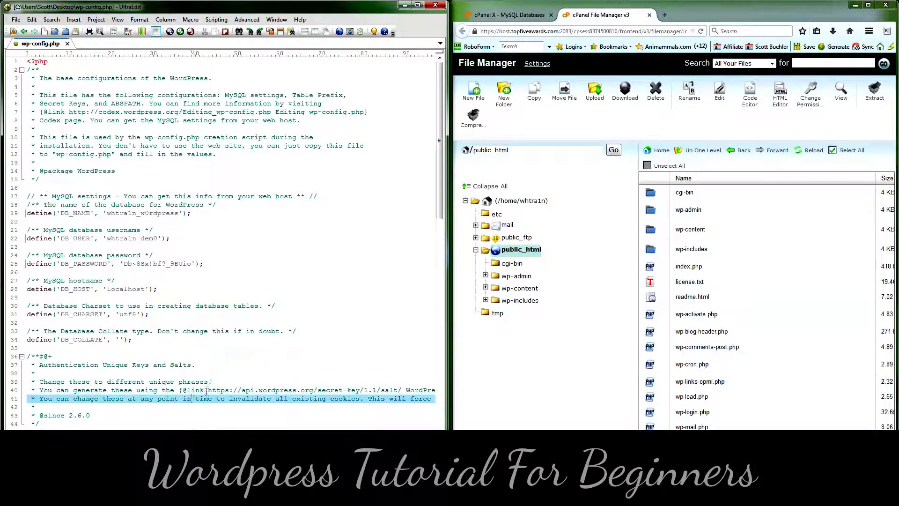
# Open the secret-key service URL from line 40 in a new Firefox tab.
pyautogui.moveTo(208, 391); pyautogui.dragTo(401, 392)
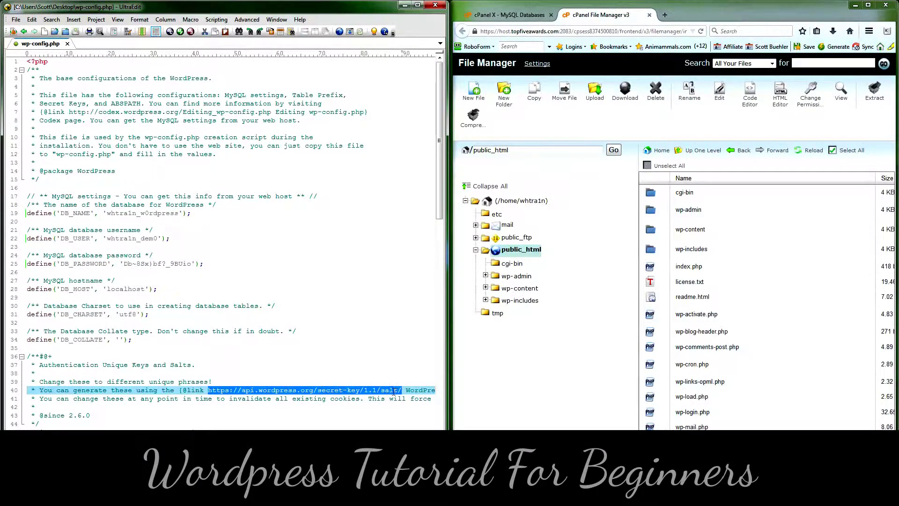
pyautogui.rightClick(399, 391)
pyautogui.click(414, 76)
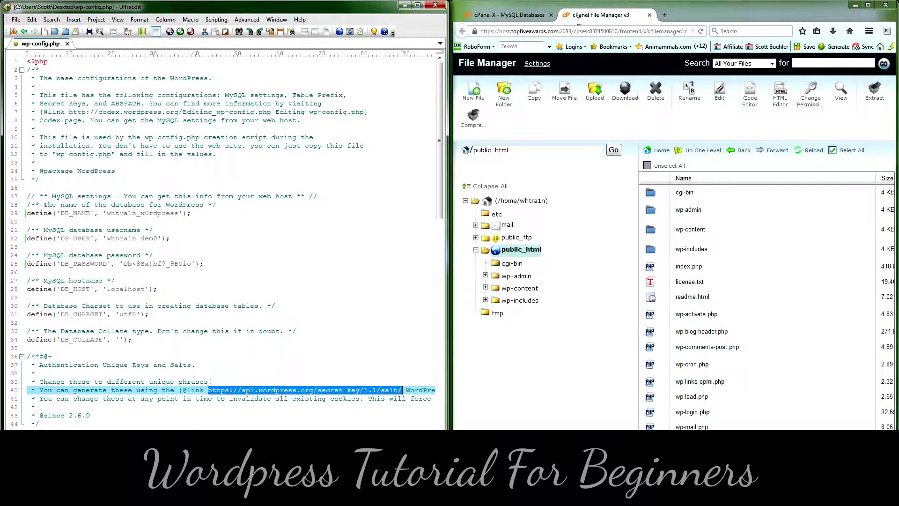
pyautogui.click(666, 15)
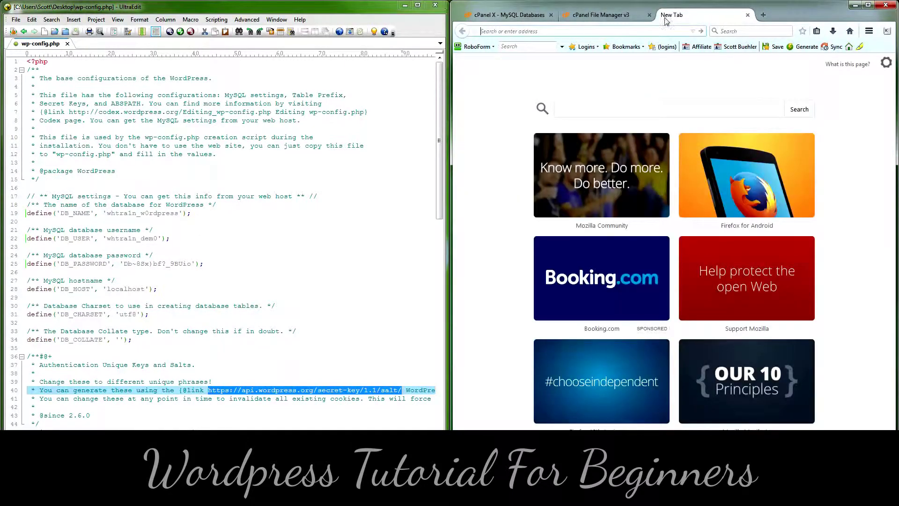
pyautogui.hotkey('ctrl', 'v')
pyautogui.press('Return')
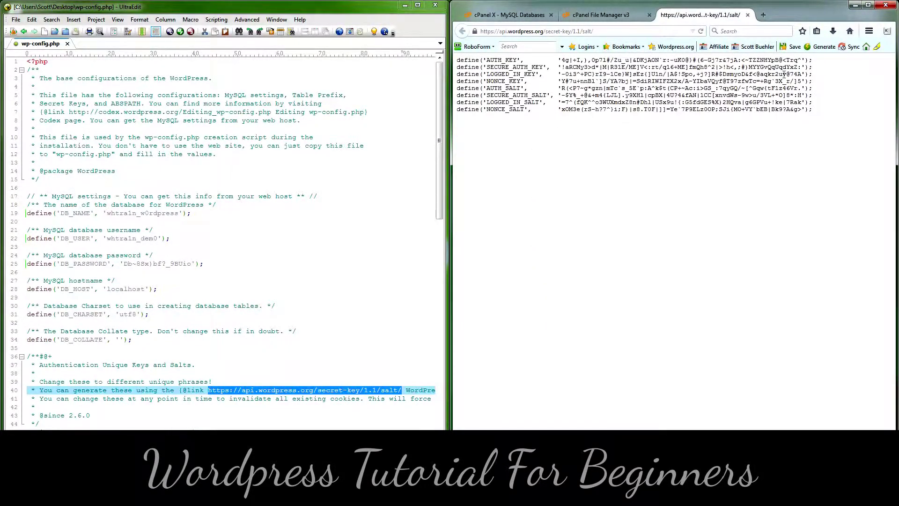
# Copy the eight generated key and salt define lines and paste them over lines 45–52.
pyautogui.moveTo(814, 111); pyautogui.dragTo(457, 60)
pyautogui.rightClick(465, 65)
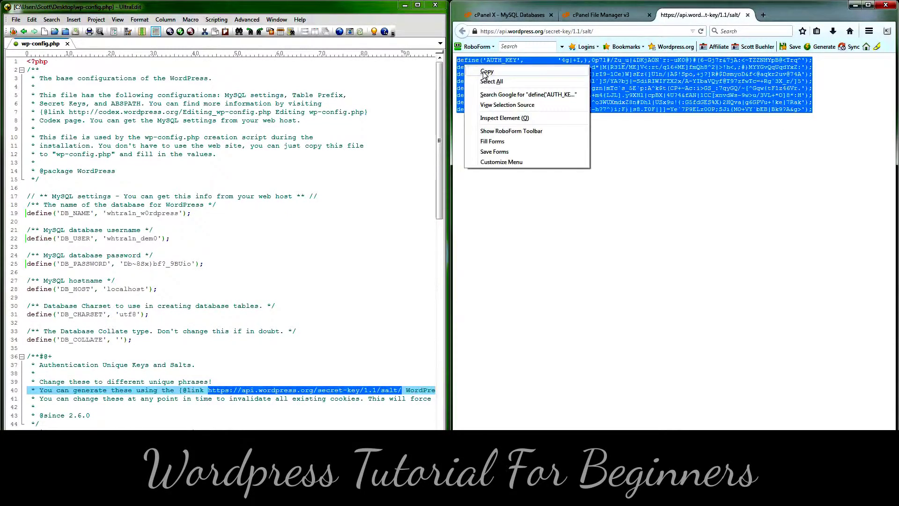
pyautogui.click(486, 71)
pyautogui.click(195, 389)
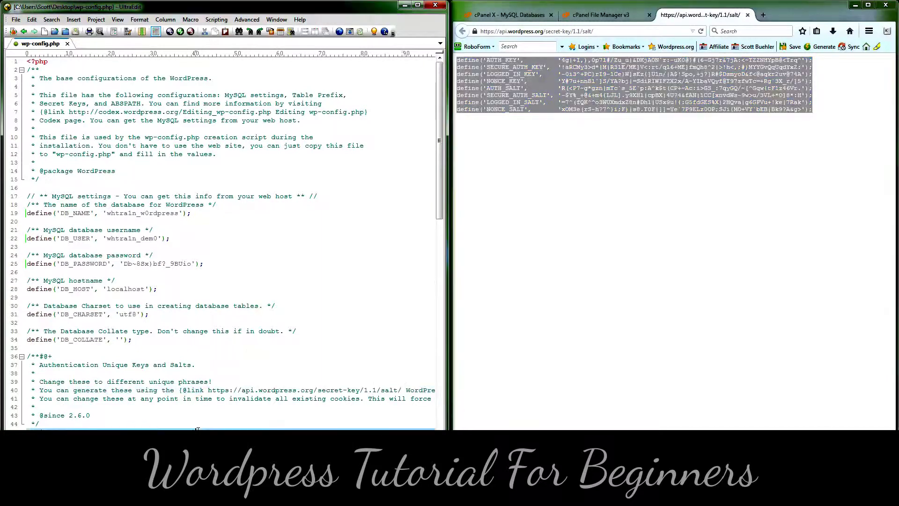
pyautogui.press('Down')
pyautogui.press('Down')
pyautogui.press('Down')
pyautogui.press('Down')
pyautogui.press('Down')
pyautogui.moveTo(270, 407); pyautogui.dragTo(24, 351)
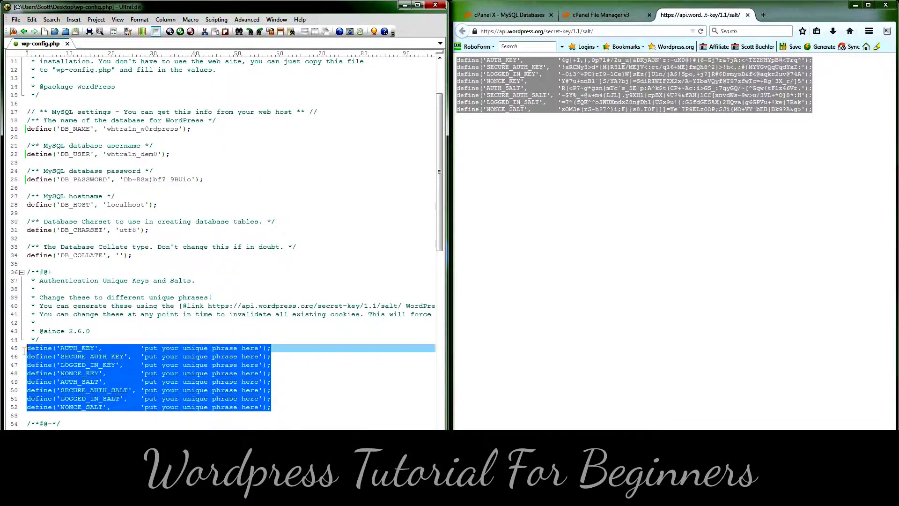
pyautogui.hotkey('ctrl', 'v')
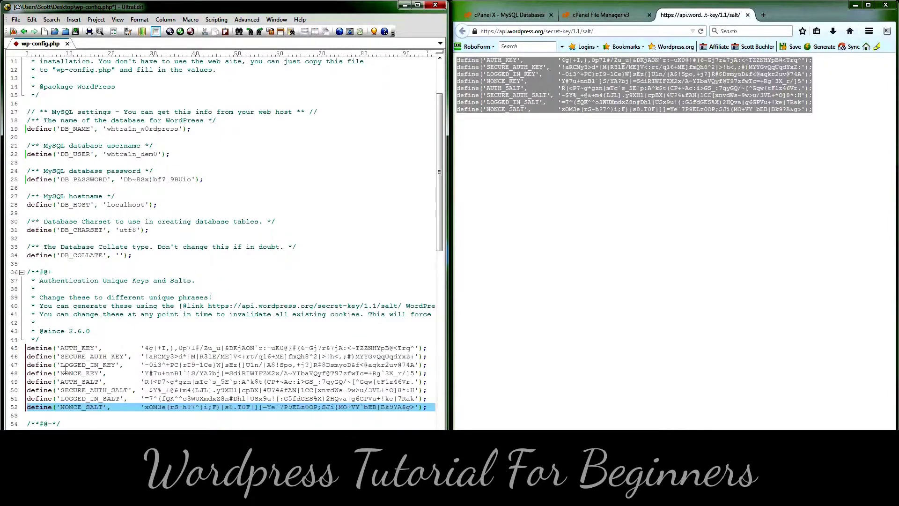
pyautogui.click(16, 20)
# Save wp-config.php via File > Save and scroll back toward the top of the file.
pyautogui.click(35, 124)
pyautogui.click(134, 281)
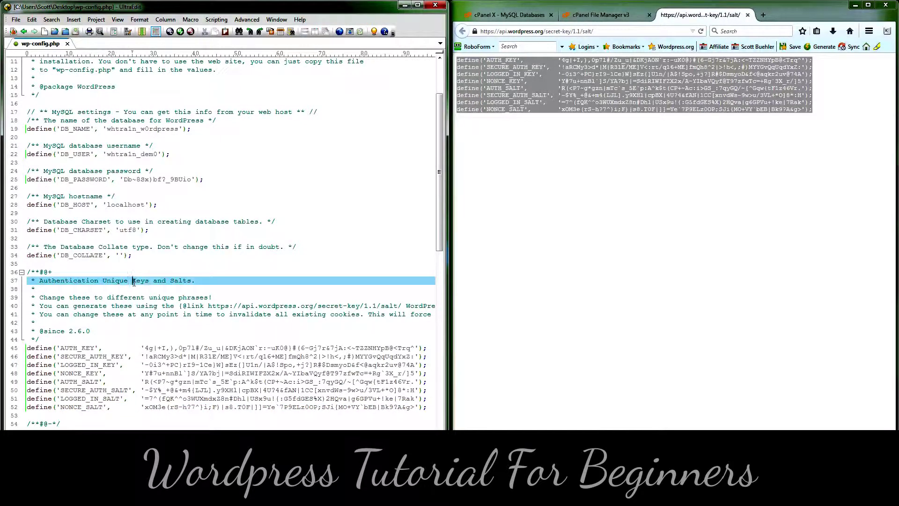
pyautogui.scroll(3, 134, 282)
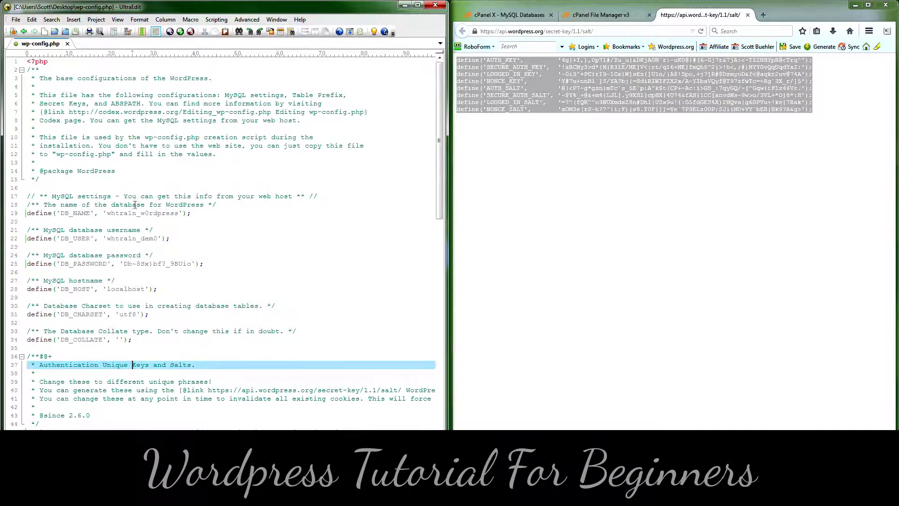
# Close UltraEdit, widen Firefox across the screen, and close the api.wordpress.org salt tab.
pyautogui.click(440, 9)
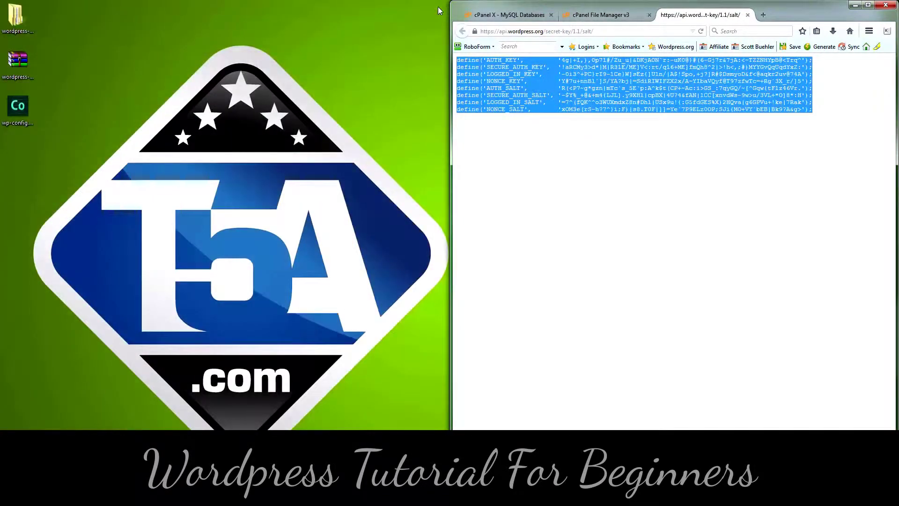
pyautogui.click(583, 141)
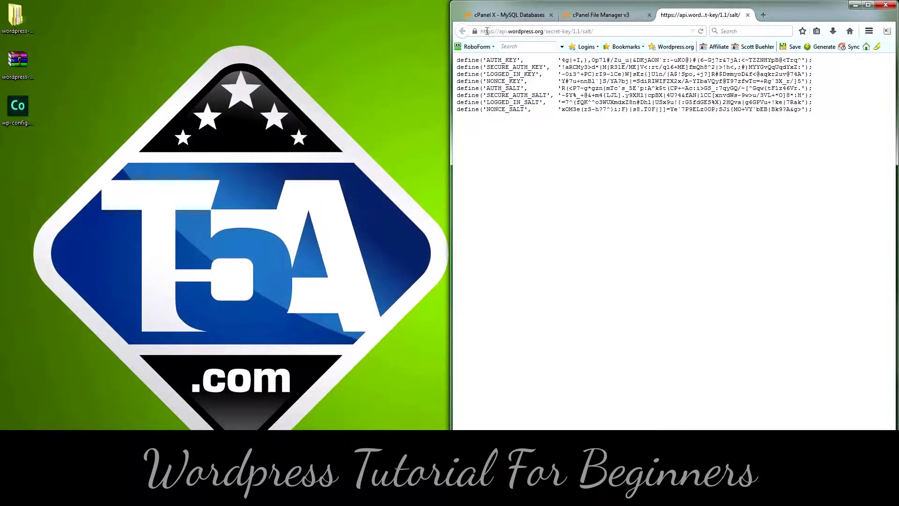
pyautogui.click(448, 34)
pyautogui.moveTo(452, 32); pyautogui.dragTo(54, 24)
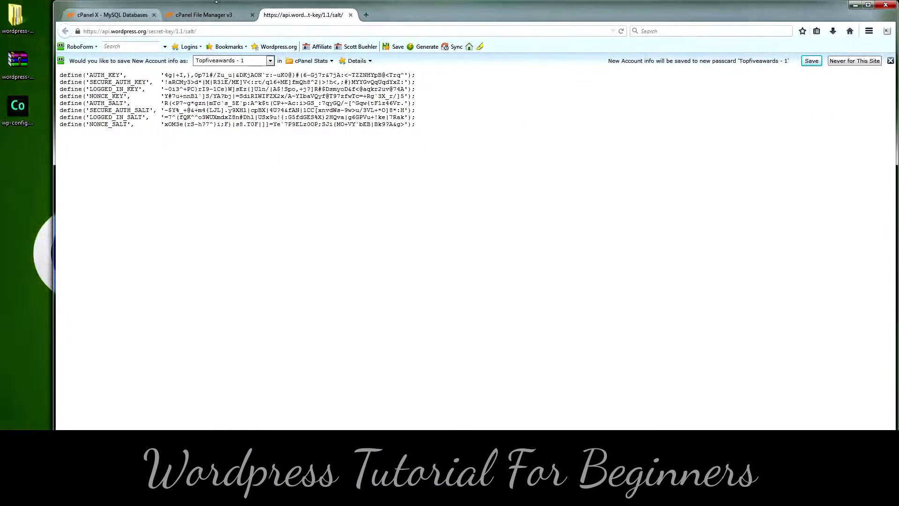
pyautogui.click(350, 15)
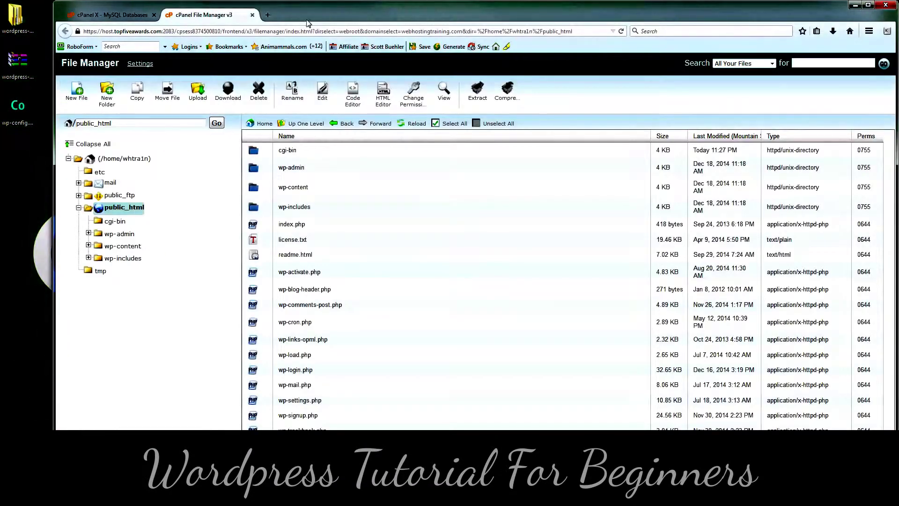
# Upload wp-config.php from the Desktop to public_html, then reload the file listing.
pyautogui.click(196, 98)
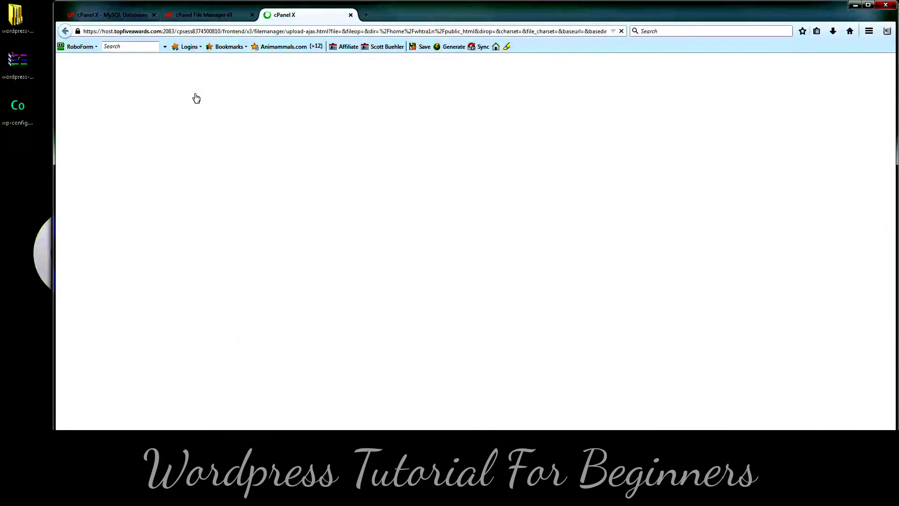
pyautogui.click(83, 116)
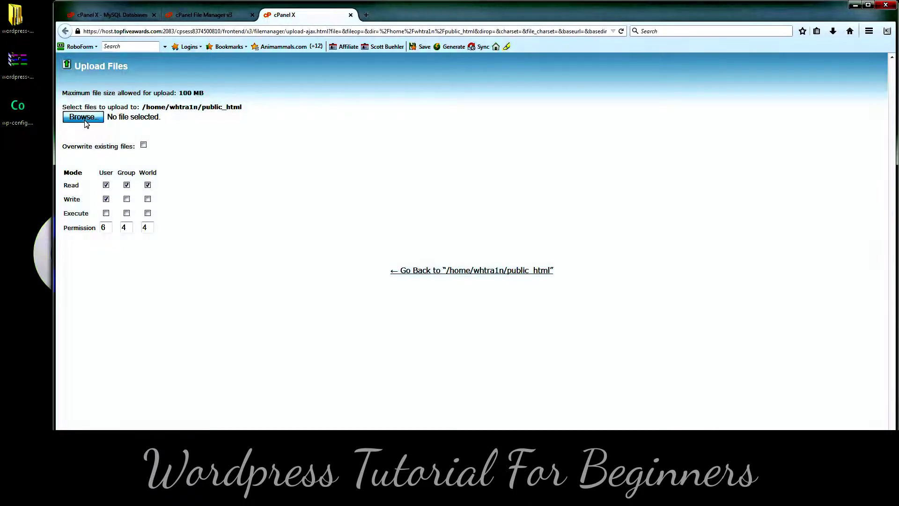
pyautogui.click(283, 142)
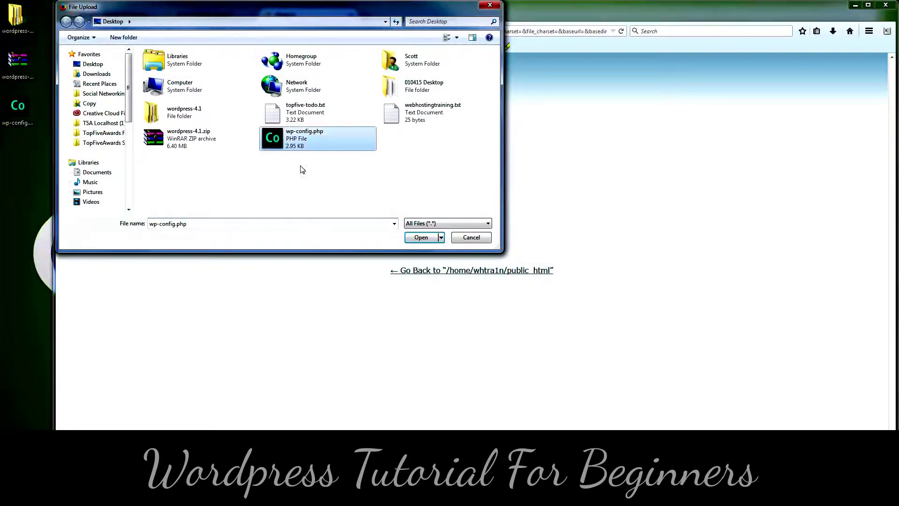
pyautogui.click(423, 239)
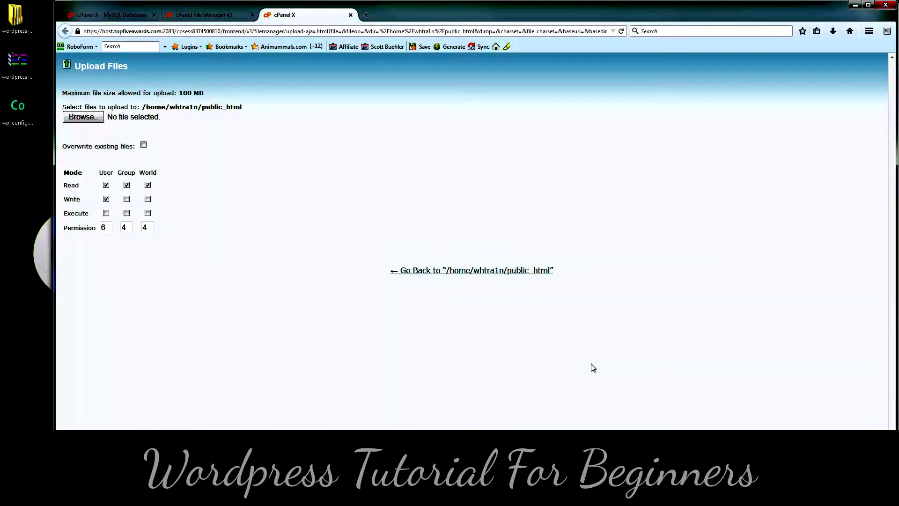
pyautogui.click(350, 14)
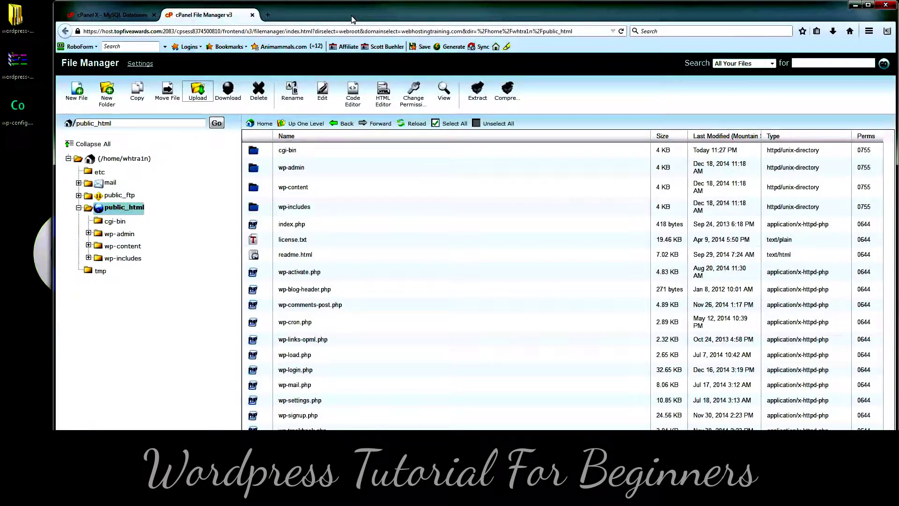
pyautogui.click(411, 124)
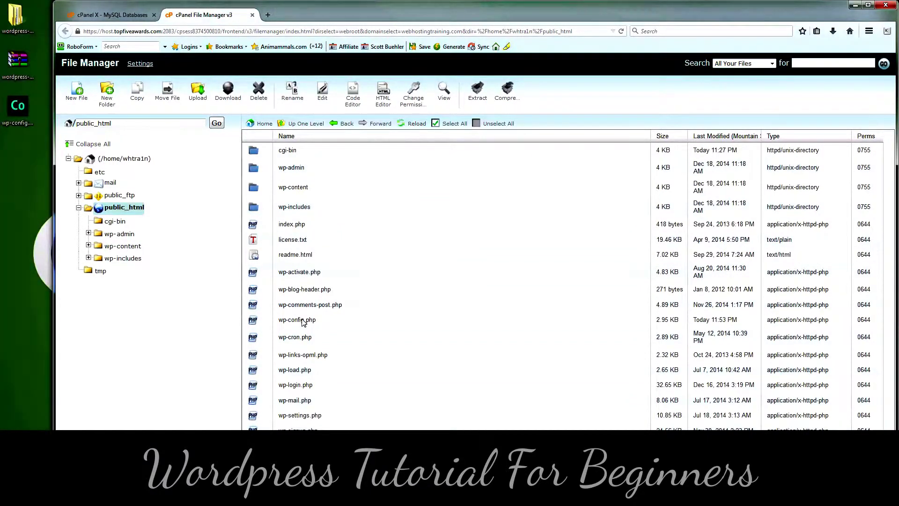
# Load webhostingtraining.com in a new tab and continue the installer in English (United States).
pyautogui.click(268, 16)
pyautogui.write('webhostingt')
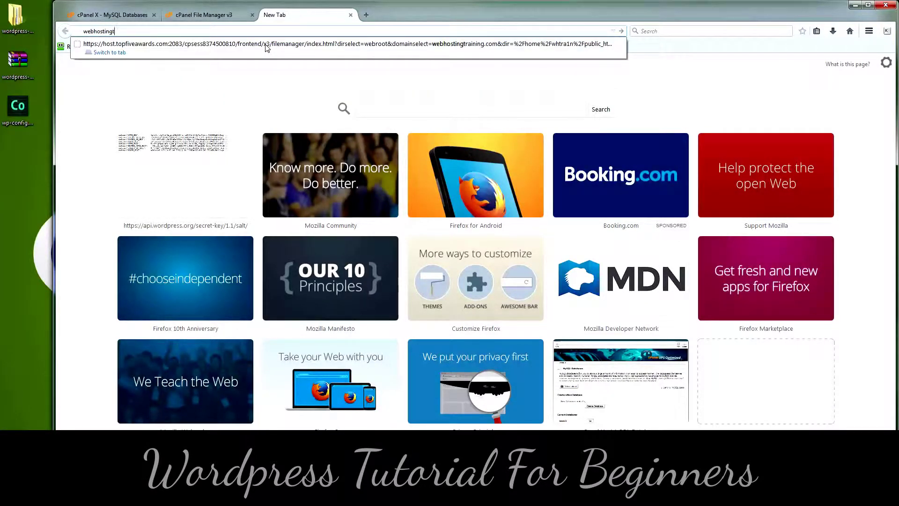
pyautogui.write('raining')
pyautogui.hotkey('ctrl', 'Return')
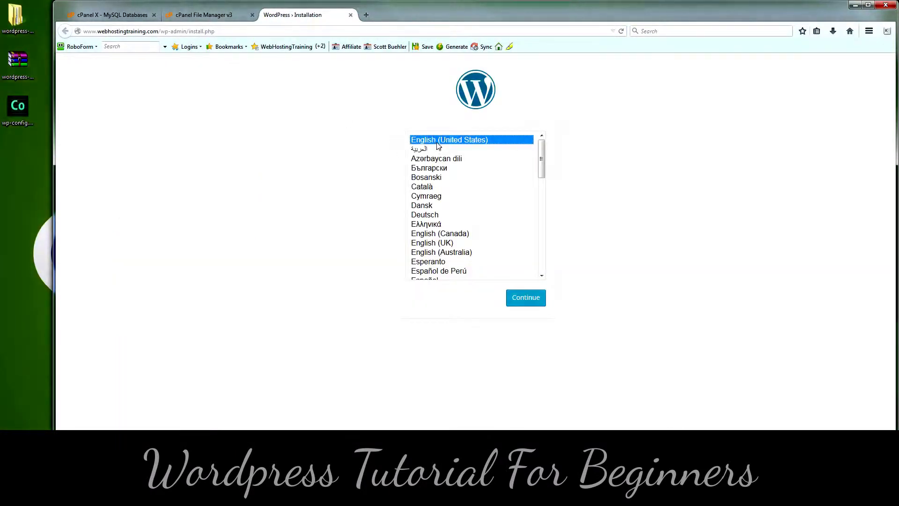
pyautogui.click(529, 300)
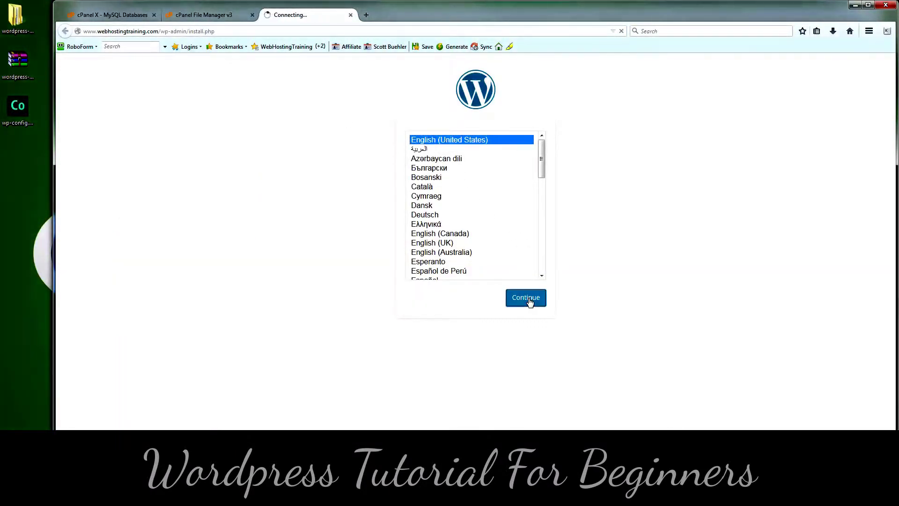
pyautogui.scroll(-1, 469, 281)
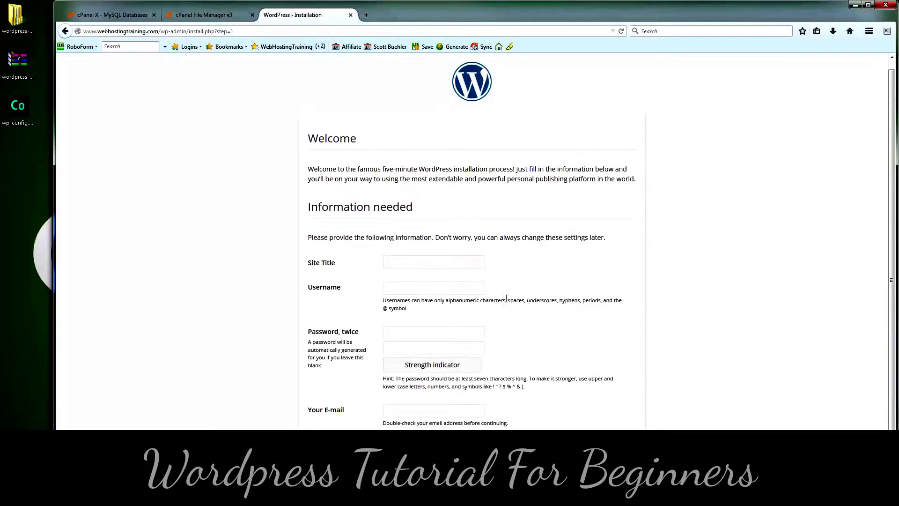
# Enter site title 'Web Hosting Training', the admin username, and a temporary password.
pyautogui.write('Web Hosting Training')
pyautogui.press('Tab')
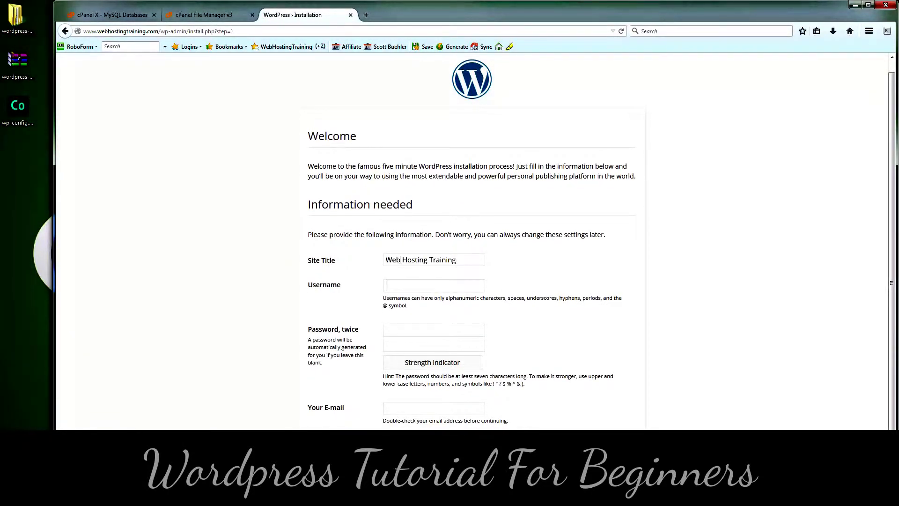
pyautogui.write('scott')
pyautogui.press('Tab')
pyautogui.write('password')
# Replace the password with a RoboForm-generated strong one in both password fields.
pyautogui.click(452, 47)
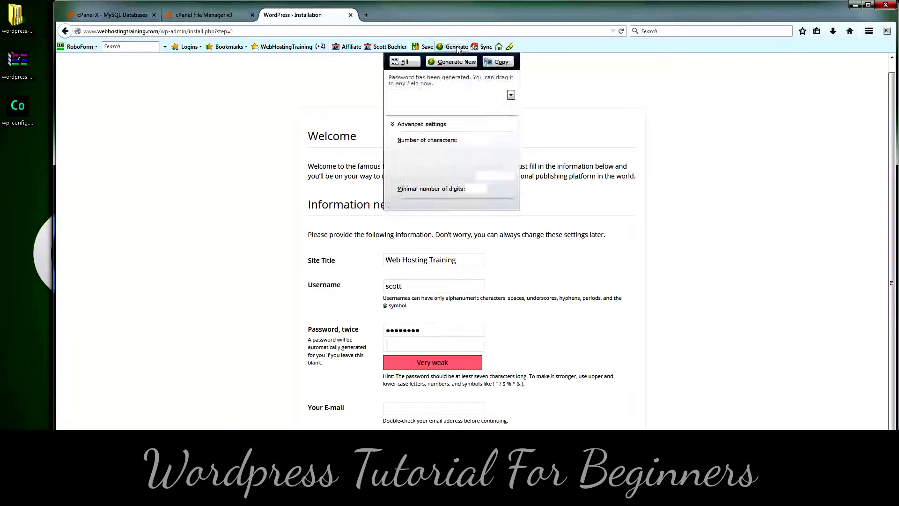
pyautogui.click(457, 62)
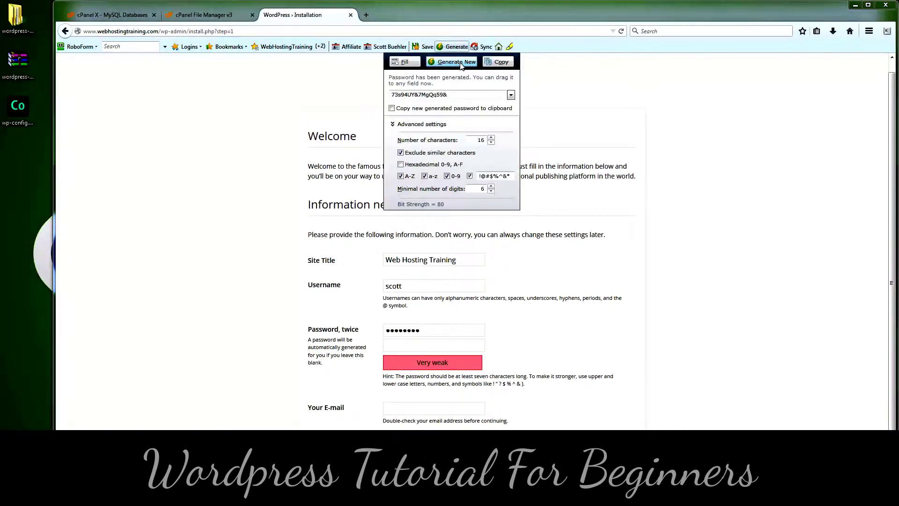
pyautogui.click(499, 62)
pyautogui.moveTo(435, 330); pyautogui.dragTo(393, 339)
pyautogui.hotkey('ctrl', 'v')
pyautogui.click(411, 345)
pyautogui.hotkey('ctrl', 'v')
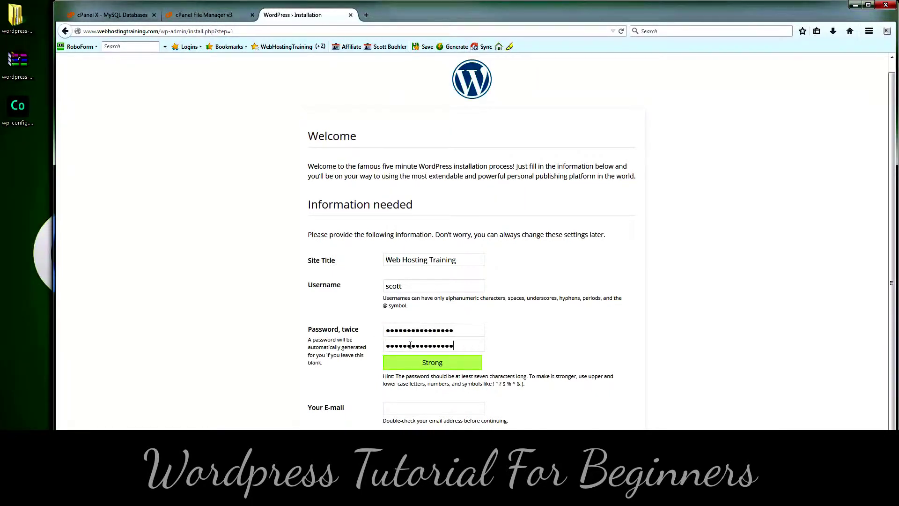
# Fill in the admin e-mail, submit the installation, and dismiss RoboForm's save bar.
pyautogui.click(413, 411)
pyautogui.hotkey('ctrl', 'v')
pyautogui.press('Return')
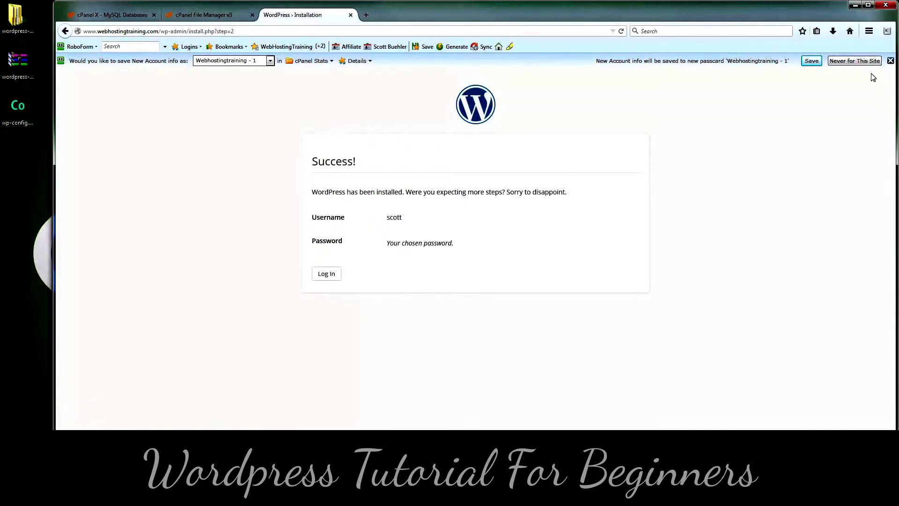
pyautogui.click(891, 61)
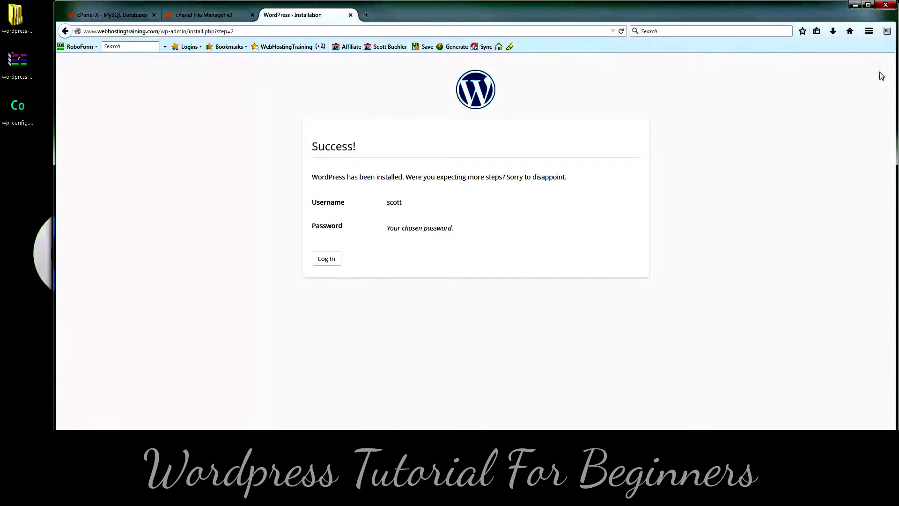
# Log in with the new admin username and password, then visit the live site's Hello world! front page.
pyautogui.click(337, 260)
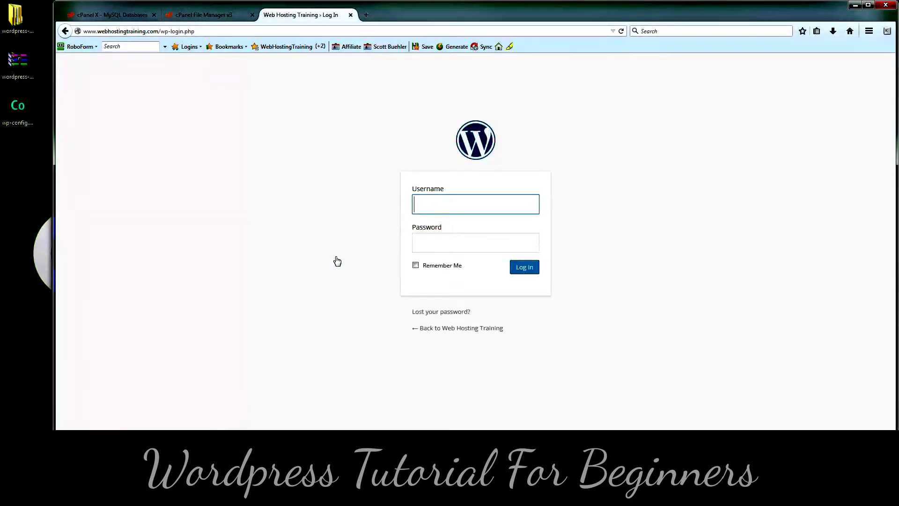
pyautogui.write('s')
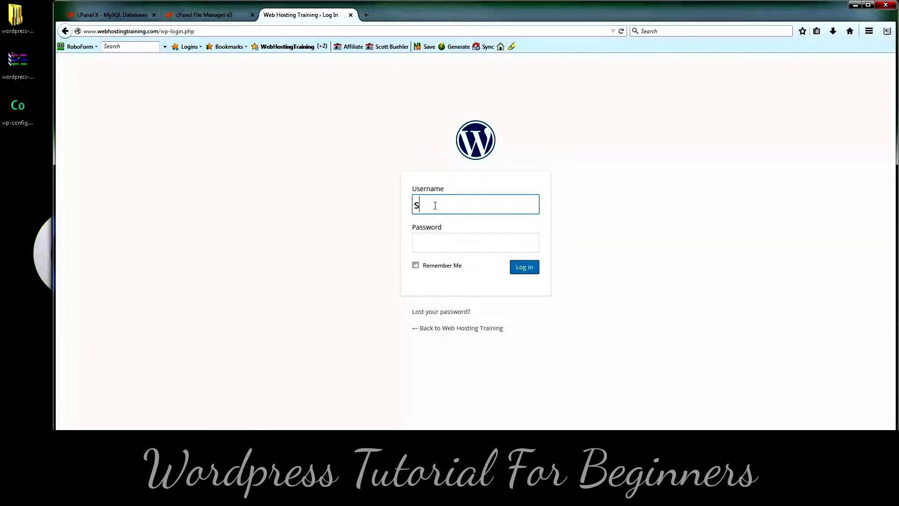
pyautogui.write('cott')
pyautogui.press('Tab')
pyautogui.hotkey('ctrl', 'v')
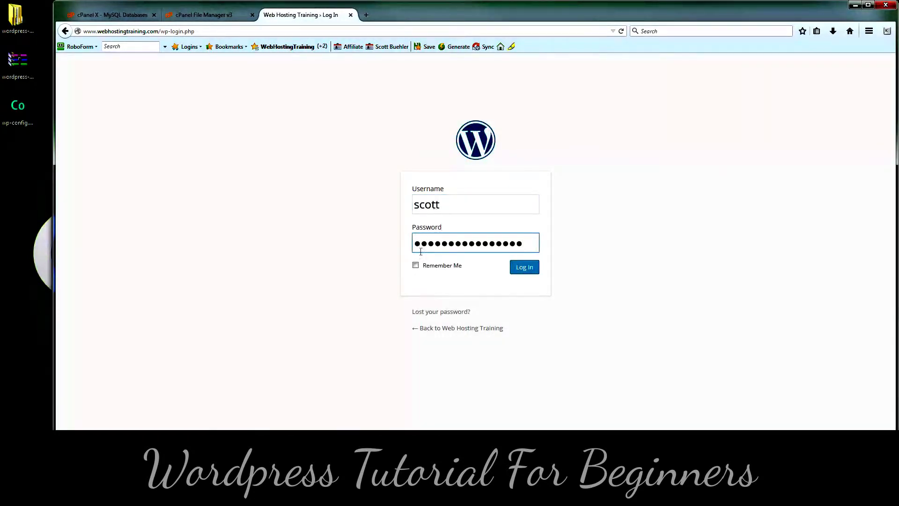
pyautogui.click(525, 270)
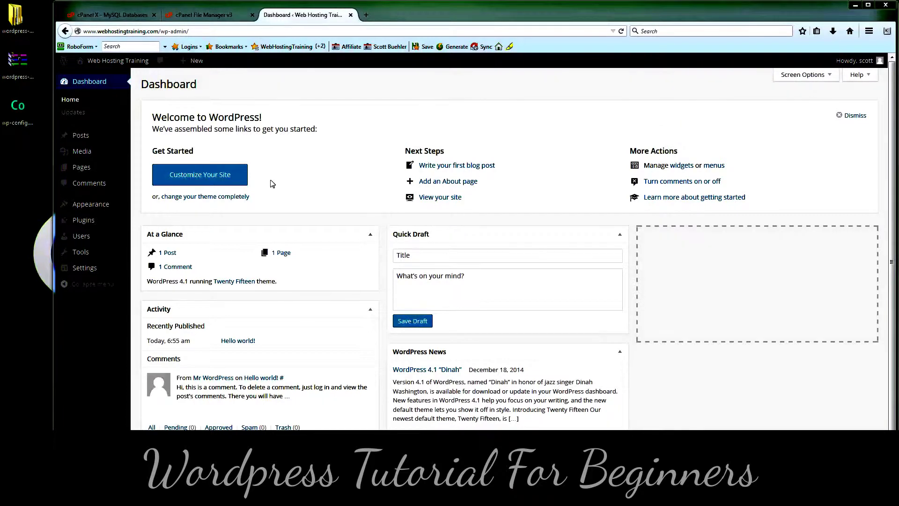
pyautogui.moveTo(121, 62)
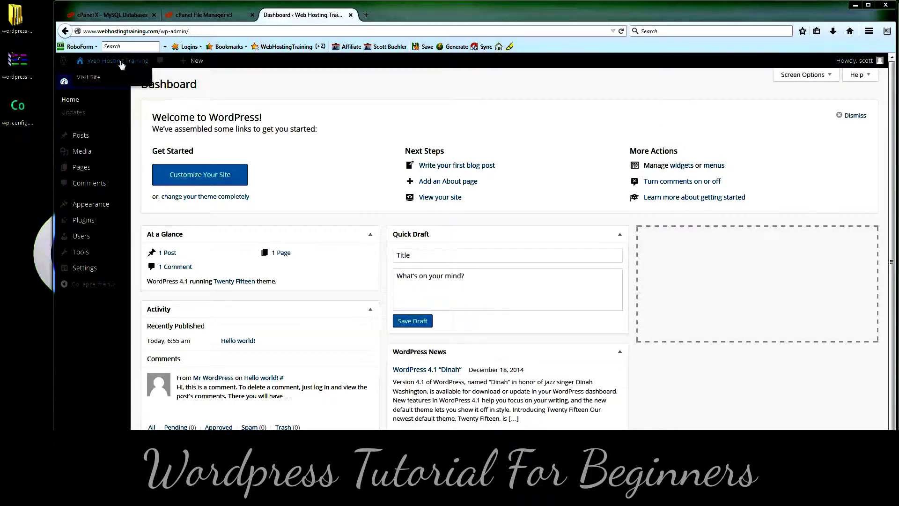
pyautogui.click(95, 78)
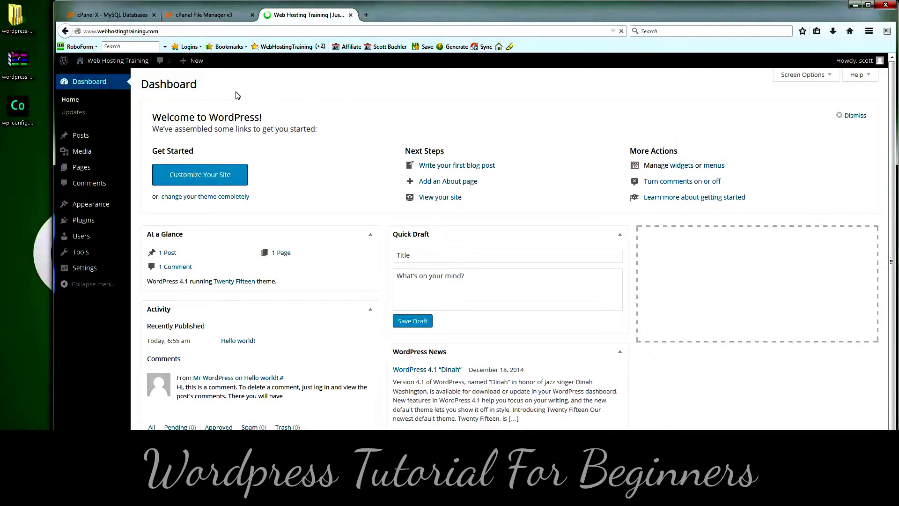